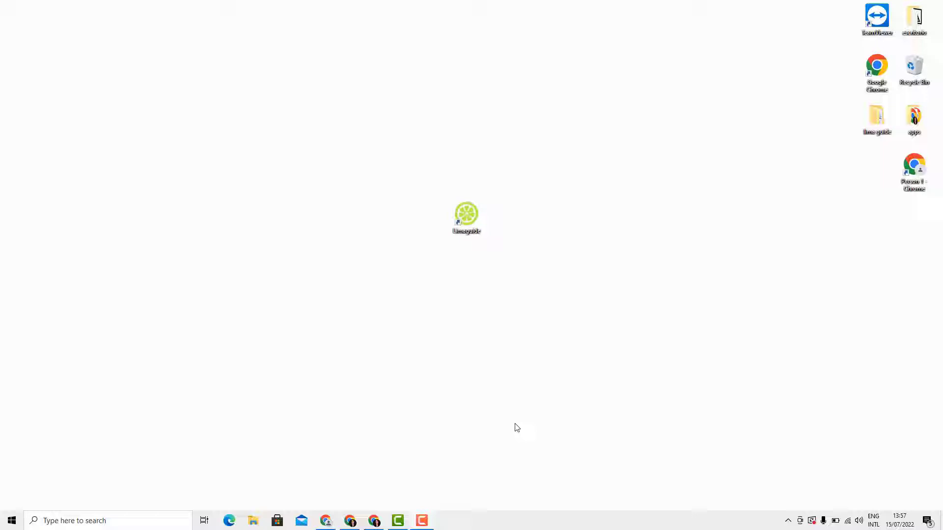
# - Open Chrome and go to limaguide.net from the 'lim' address-bar suggestion
pyautogui.click(325, 521)
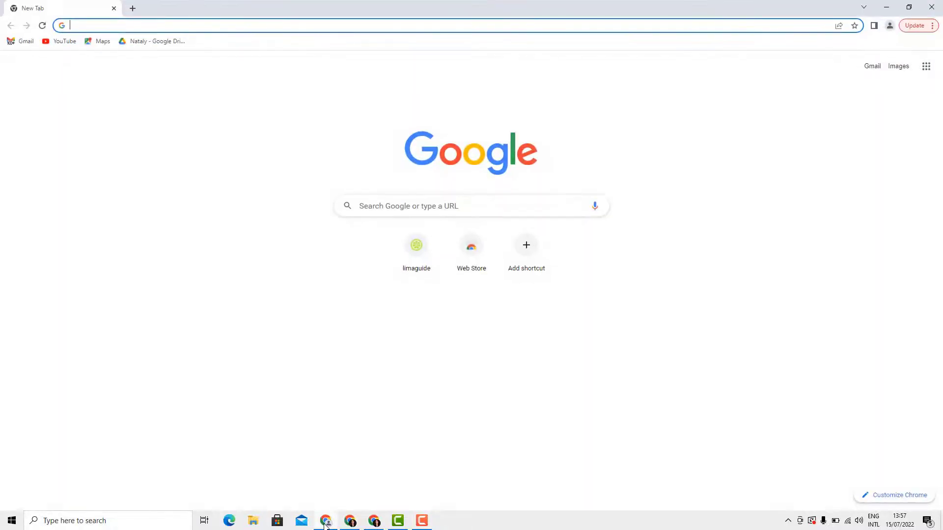
pyautogui.write('lim')
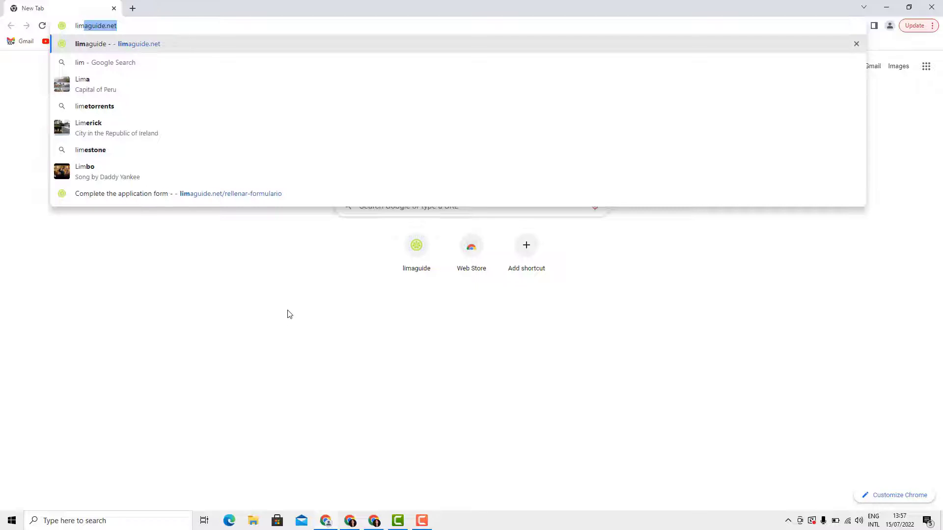
pyautogui.click(95, 46)
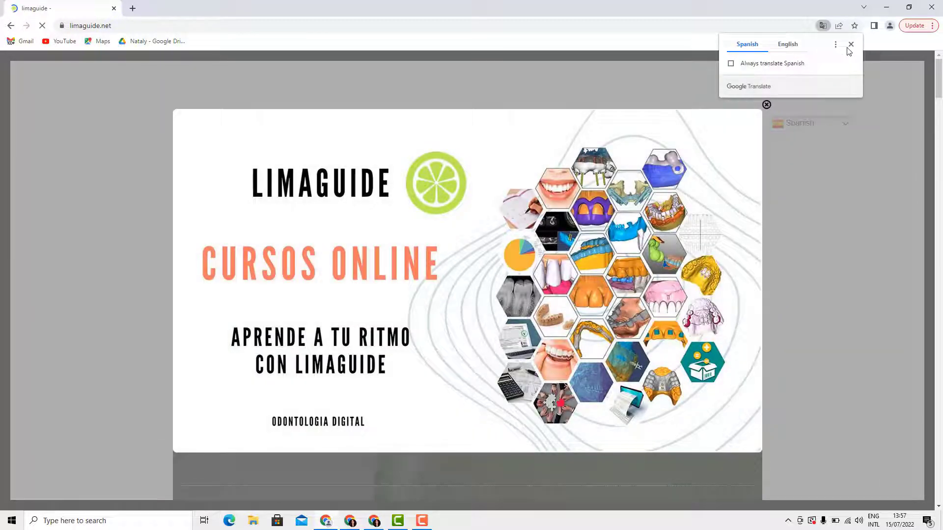
# - Dismiss the translation bubble and the course popup, then scroll to the download form
pyautogui.click(786, 45)
pyautogui.click(851, 45)
pyautogui.click(767, 105)
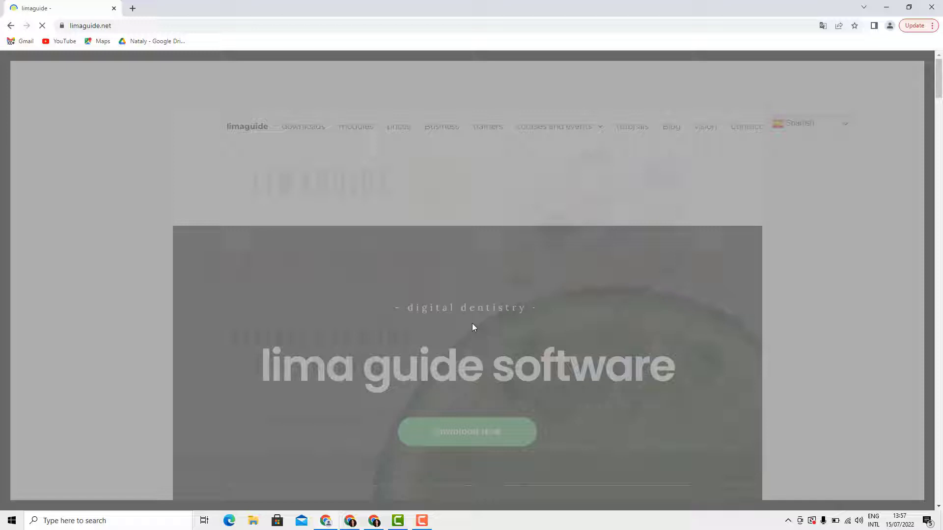
pyautogui.scroll(-3, 473, 324)
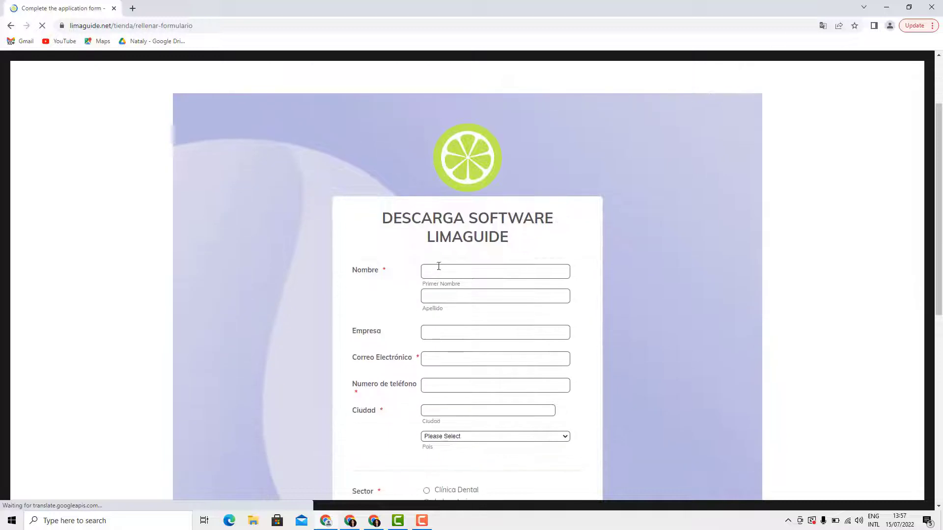
# - Autofill the Nombre, Apellido and Correo fields with the user's saved name and e-mail
pyautogui.click(439, 269)
pyautogui.click(484, 315)
pyautogui.click(455, 295)
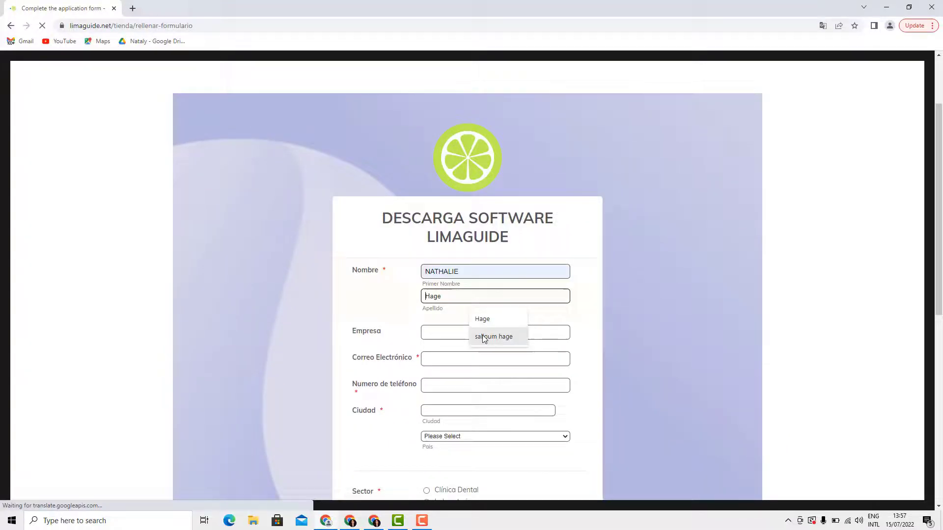
pyautogui.click(483, 320)
# - Set the city to barcelona and the country to Spain
pyautogui.scroll(-2, 447, 294)
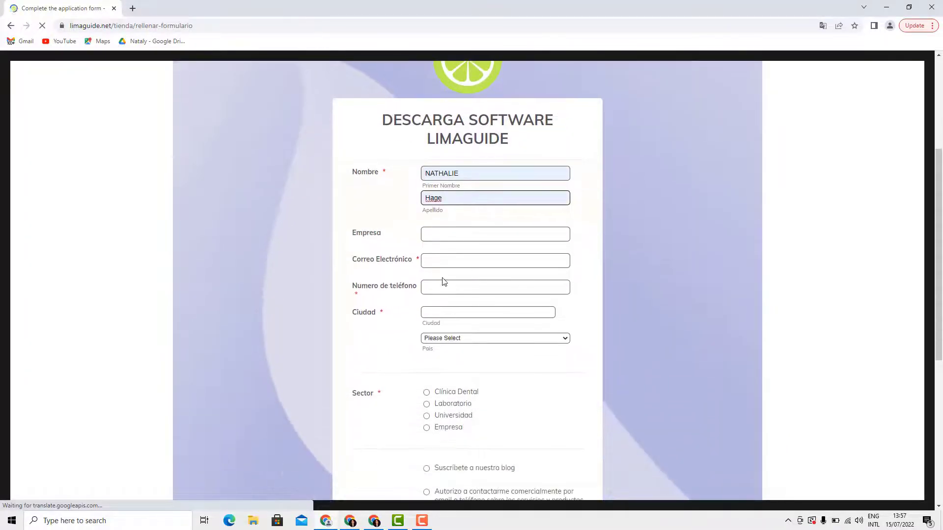
pyautogui.click(443, 263)
pyautogui.click(501, 292)
pyautogui.scroll(-2, 443, 297)
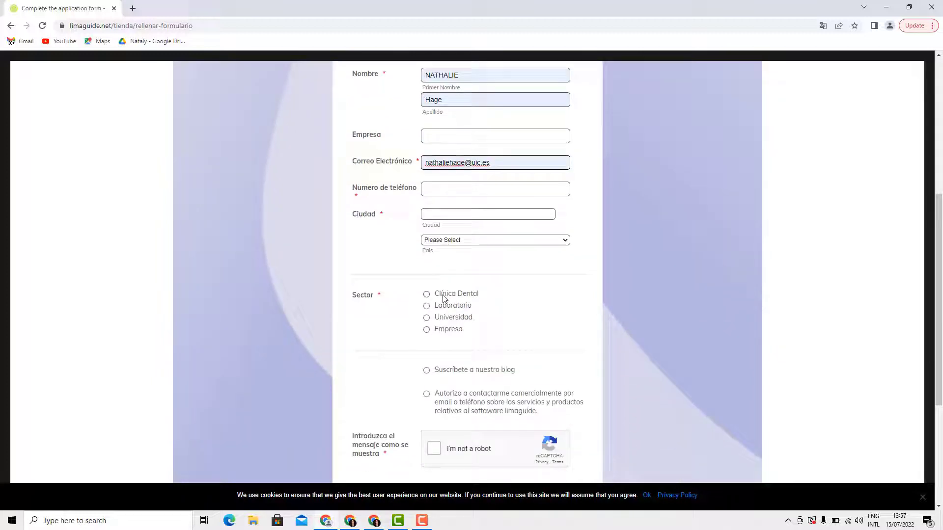
pyautogui.scroll(-1, 445, 162)
pyautogui.click(458, 167)
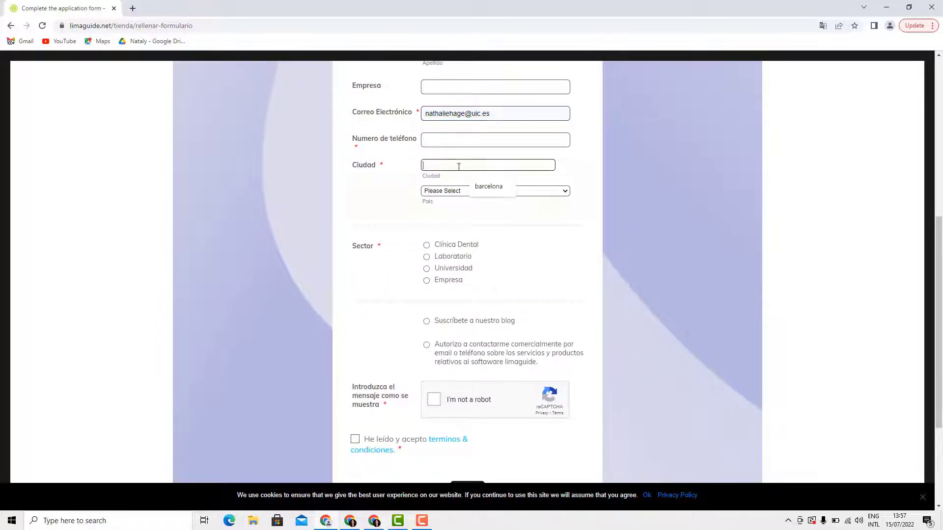
pyautogui.click(489, 186)
pyautogui.click(466, 192)
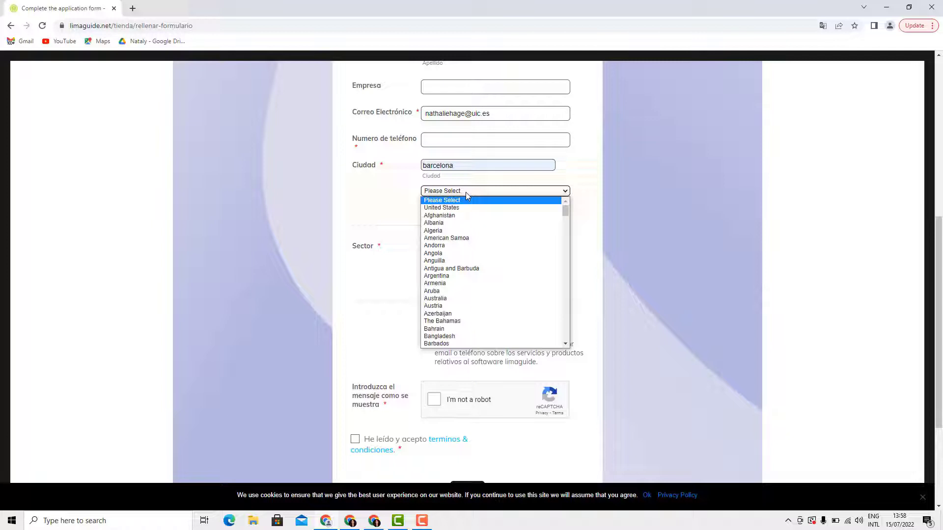
pyautogui.write('spain')
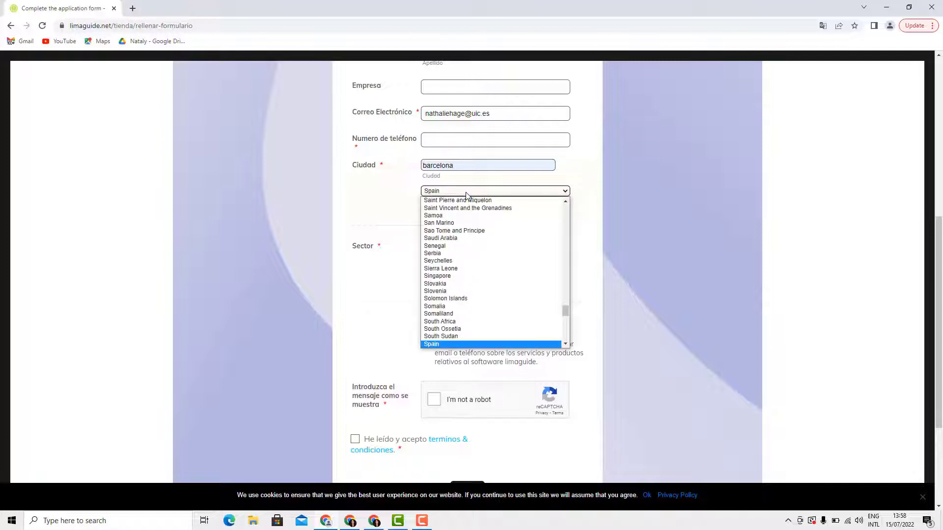
pyautogui.click(440, 345)
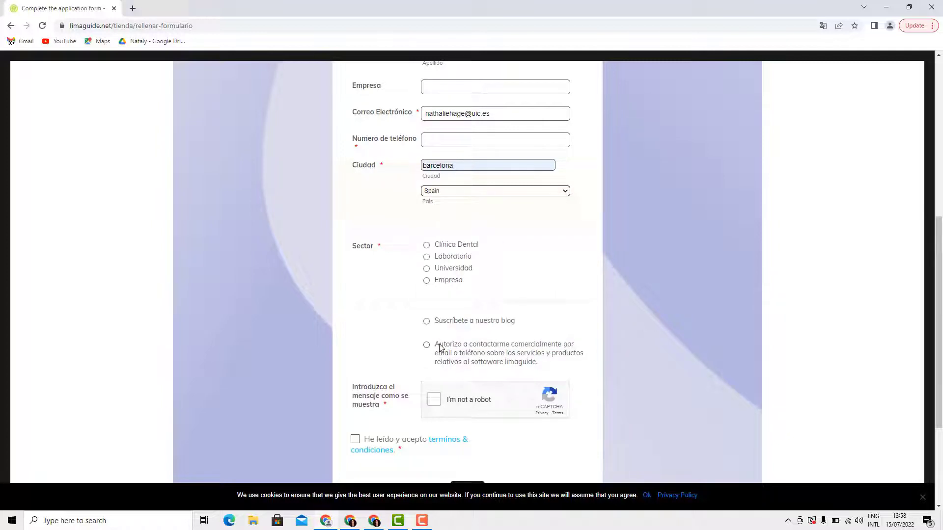
# - Choose sector Clínica Dental, tick the reCAPTCHA and accept the terms and conditions
pyautogui.click(426, 245)
pyautogui.scroll(-2, 488, 353)
pyautogui.click(433, 304)
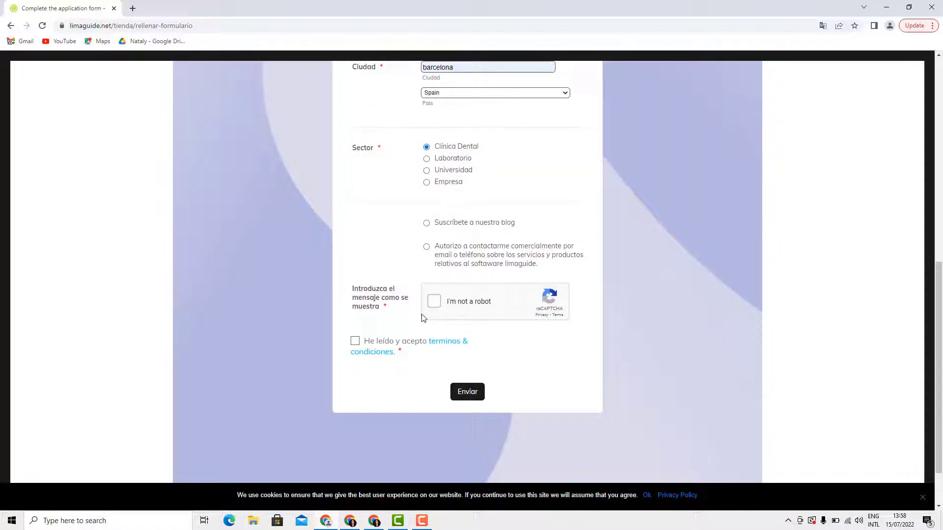
pyautogui.click(355, 341)
# - Minimize Chrome, launch Limaguide from the desktop and go to its Online training page
pyautogui.click(887, 7)
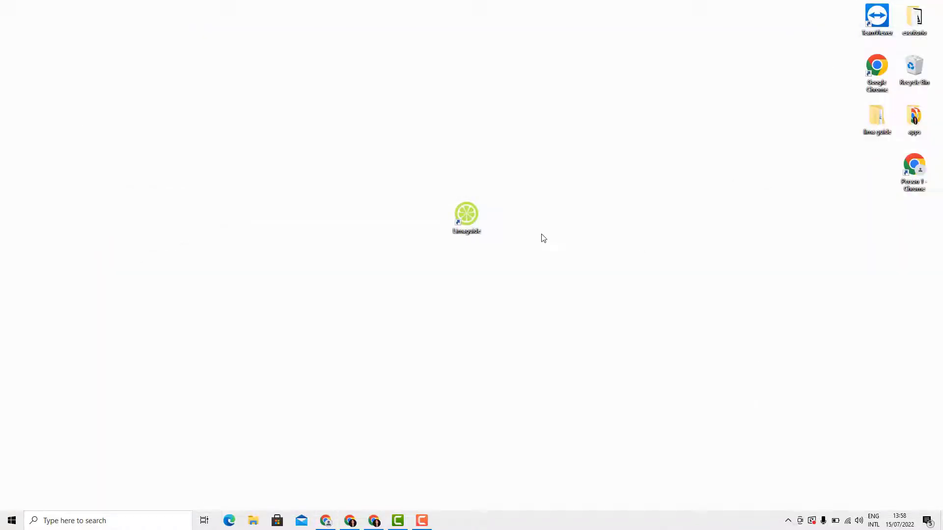
pyautogui.doubleClick(478, 212)
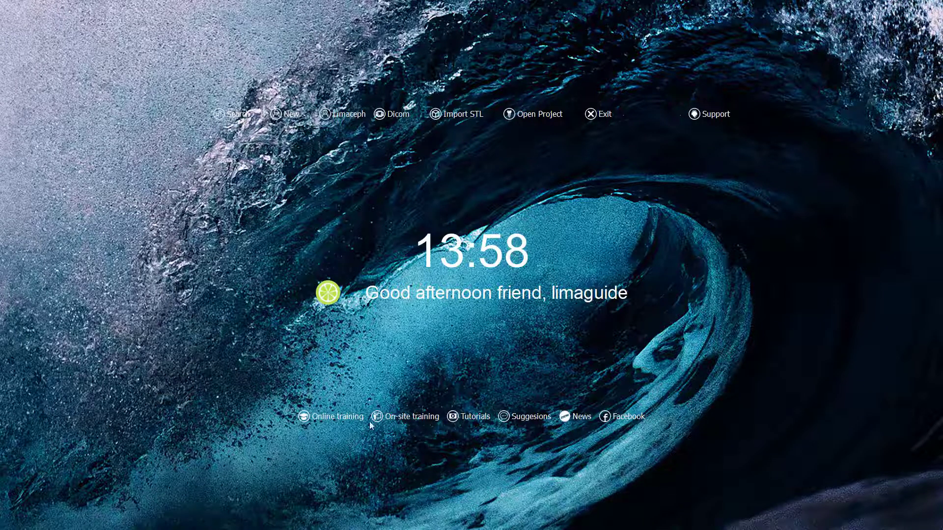
pyautogui.click(405, 420)
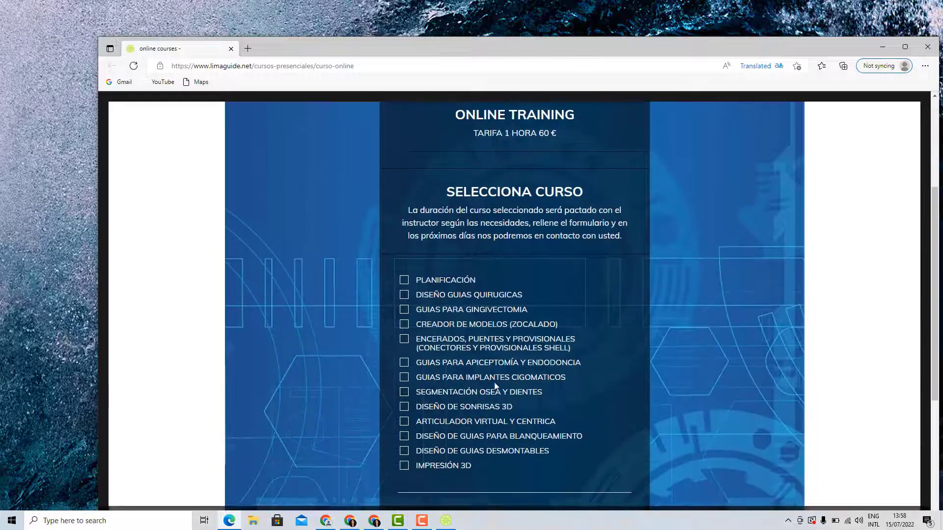
# - Tick the PLANIFICACIÓN course on the online training form, then close Edge
pyautogui.click(406, 265)
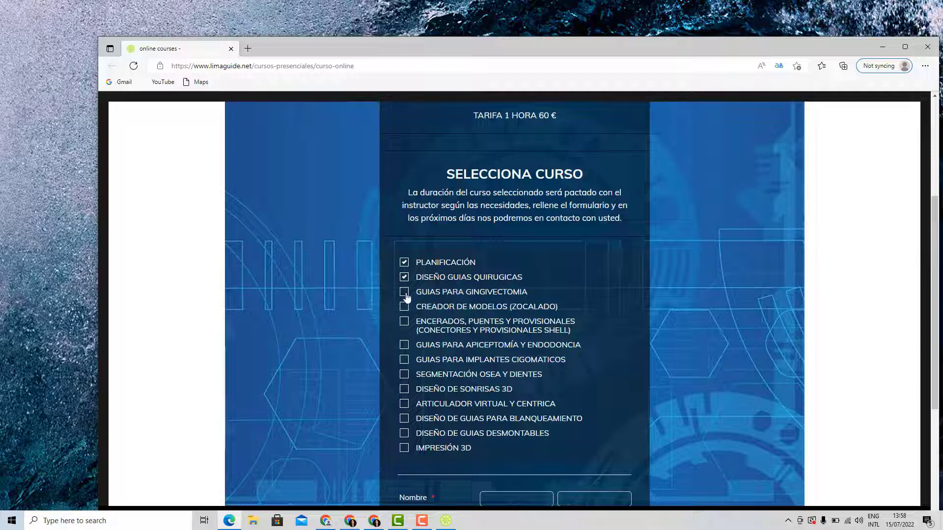
pyautogui.scroll(-5, 651, 295)
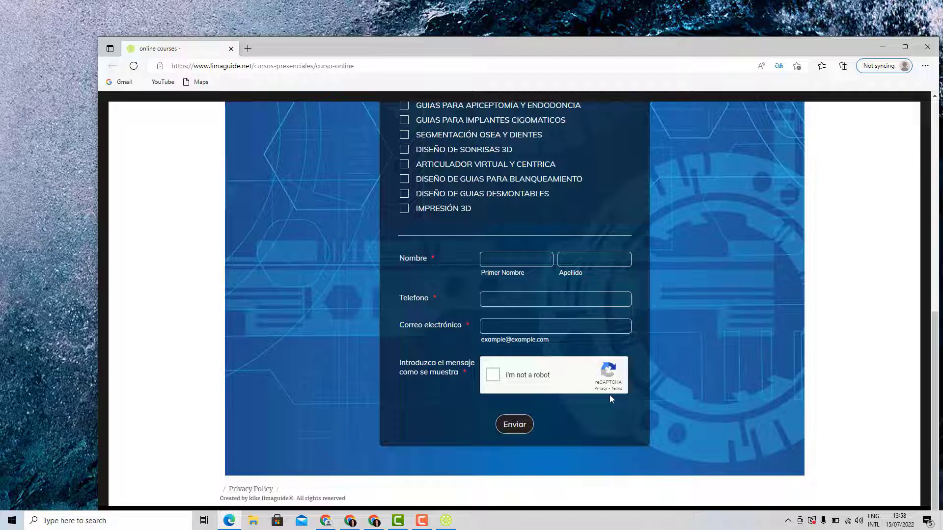
pyautogui.click(927, 47)
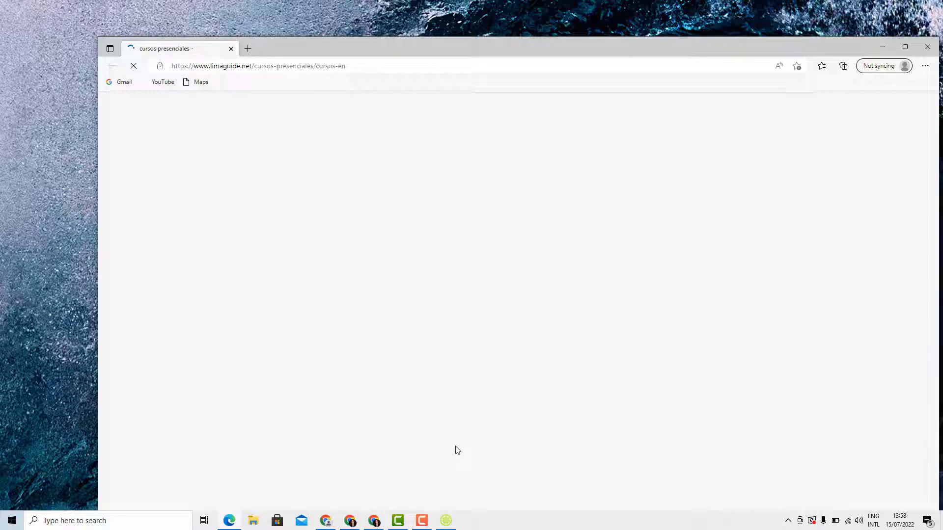
pyautogui.scroll(-8, 461, 415)
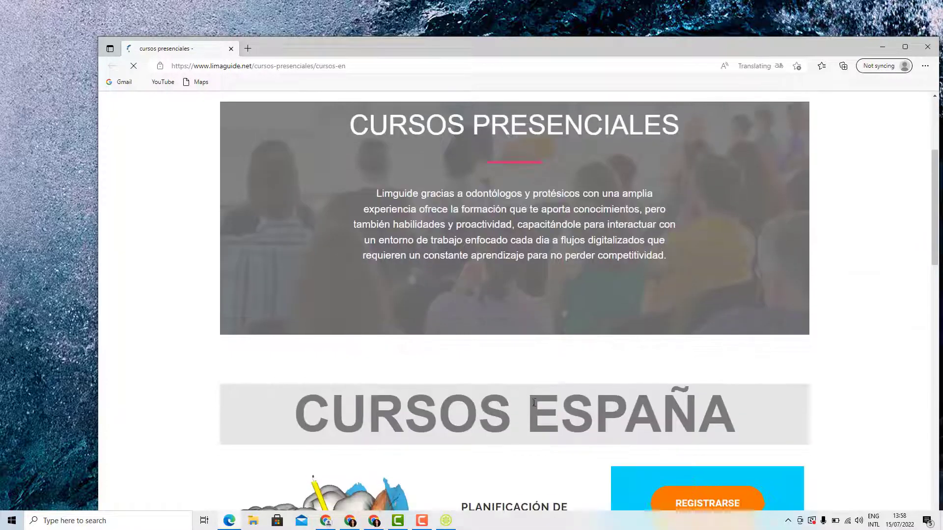
pyautogui.scroll(-2, 589, 329)
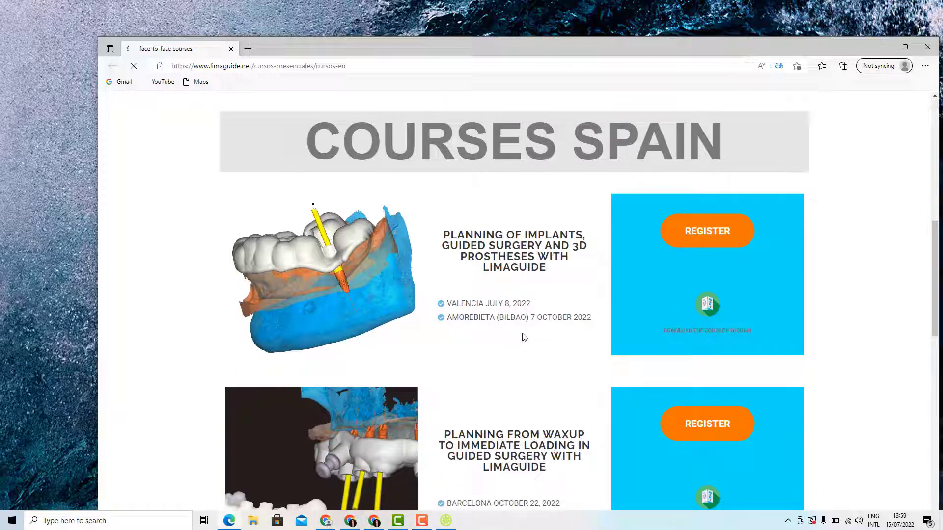
pyautogui.scroll(-3, 524, 336)
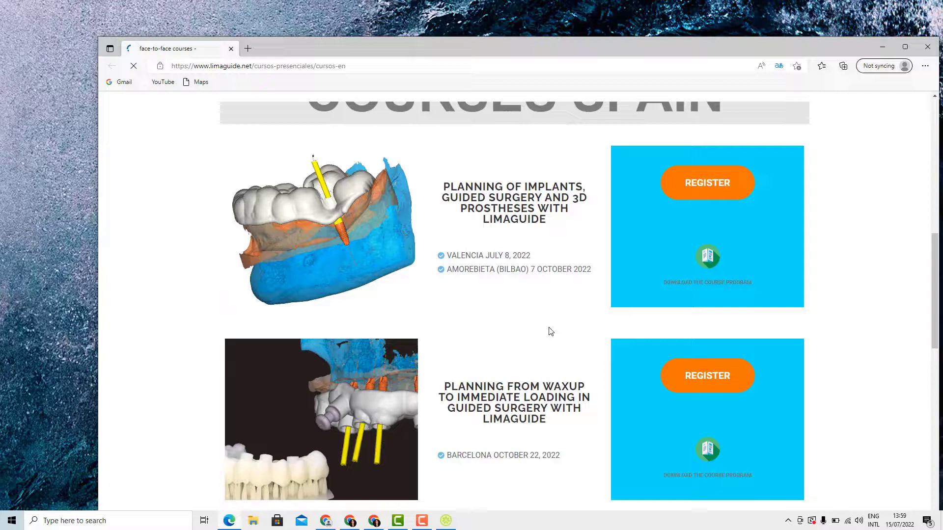
pyautogui.scroll(-3, 535, 354)
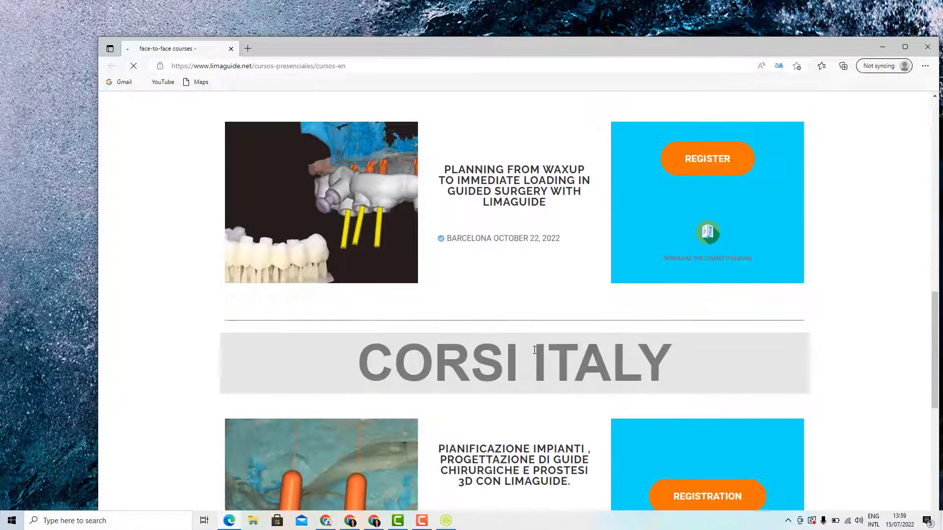
pyautogui.scroll(-2, 560, 312)
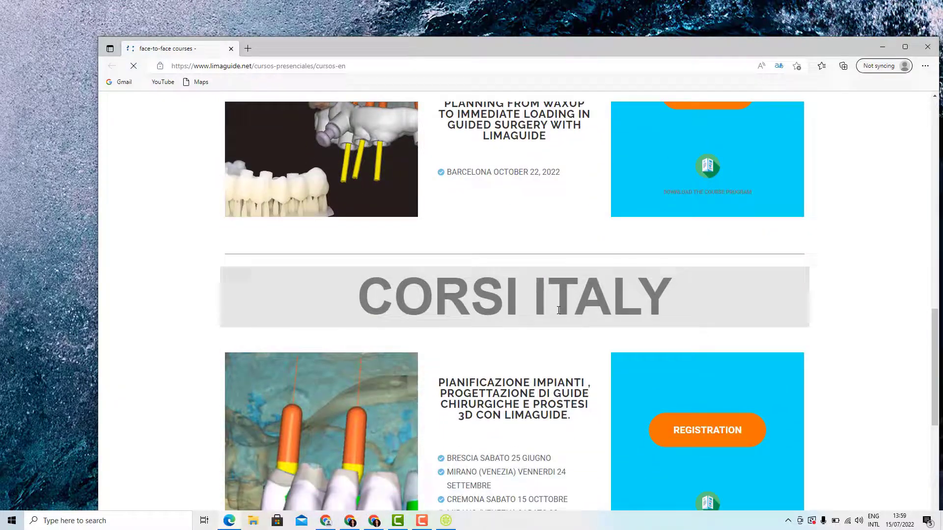
pyautogui.click(927, 46)
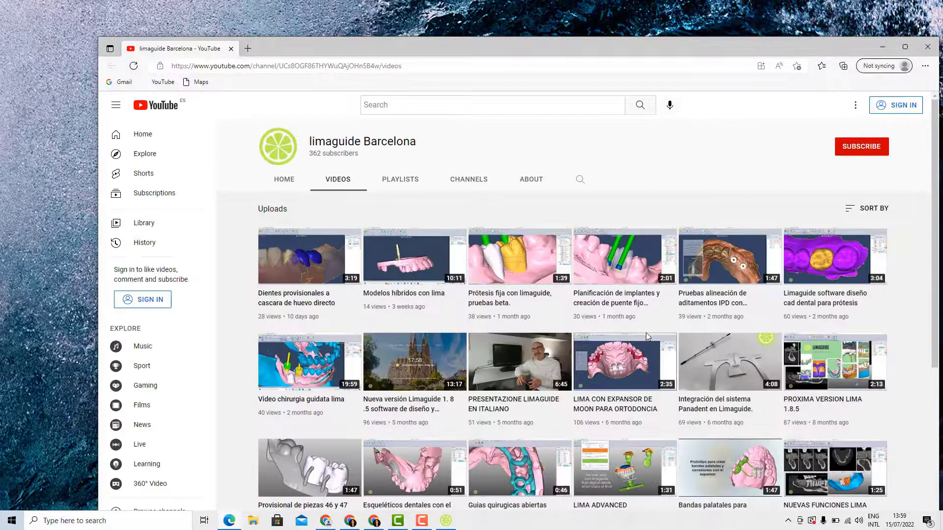
# - Close the YouTube channel page, browse the LIMAGUIDE ACADEMY Facebook group, then close it too
pyautogui.scroll(-3, 496, 293)
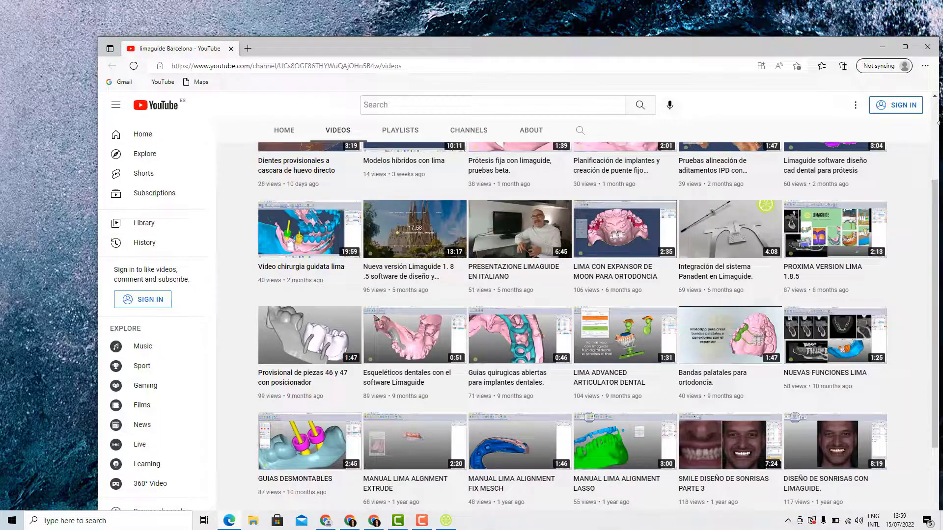
pyautogui.click(926, 46)
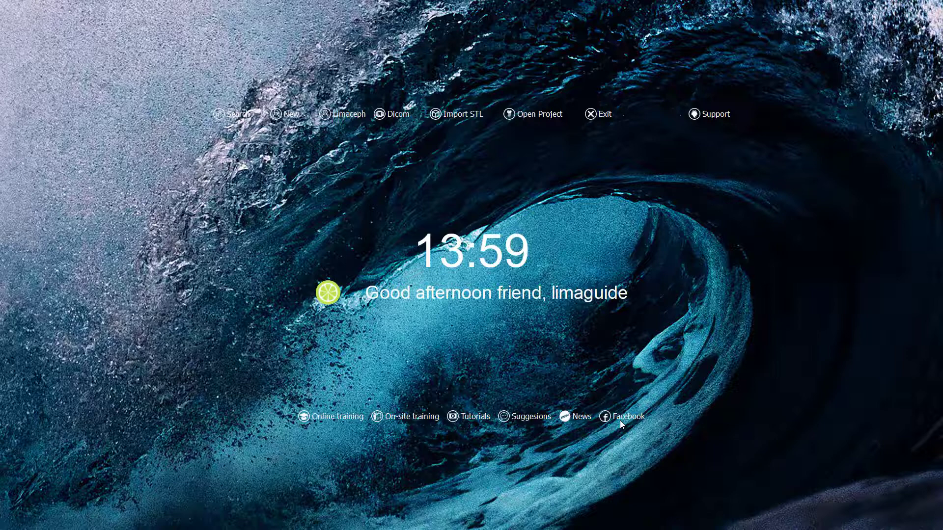
pyautogui.click(629, 420)
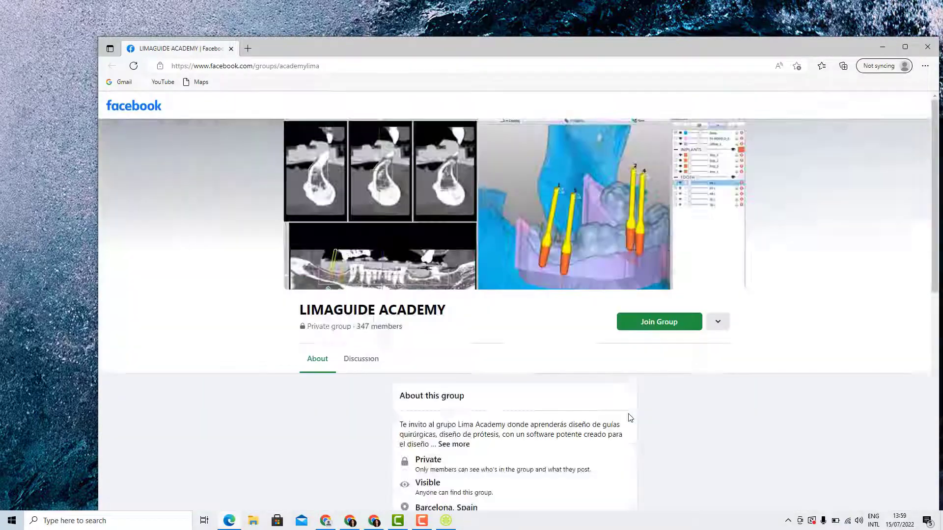
pyautogui.scroll(-3, 627, 417)
pyautogui.scroll(-6, 544, 314)
pyautogui.scroll(9, 543, 314)
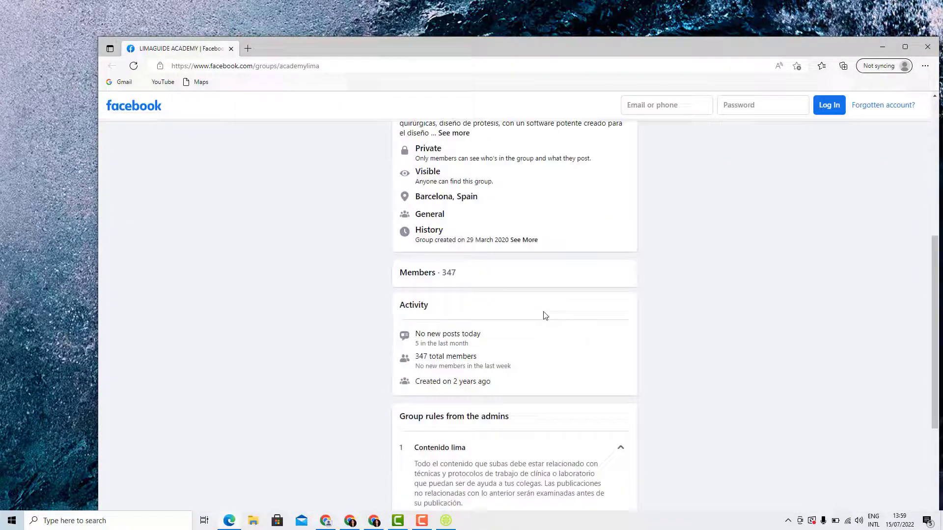
pyautogui.click(928, 47)
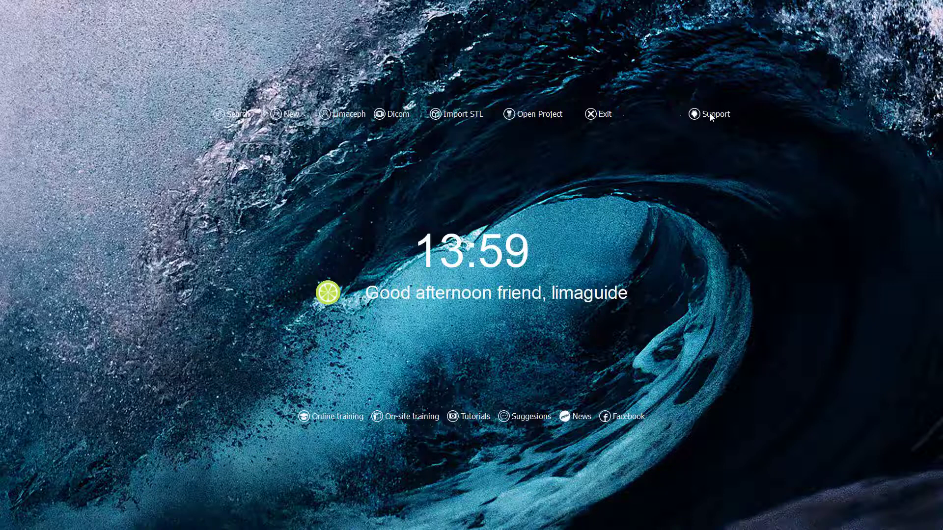
# - Load the CT scan from the Desktop's lima guide > pruebas > DICOM folder
pyautogui.click(399, 115)
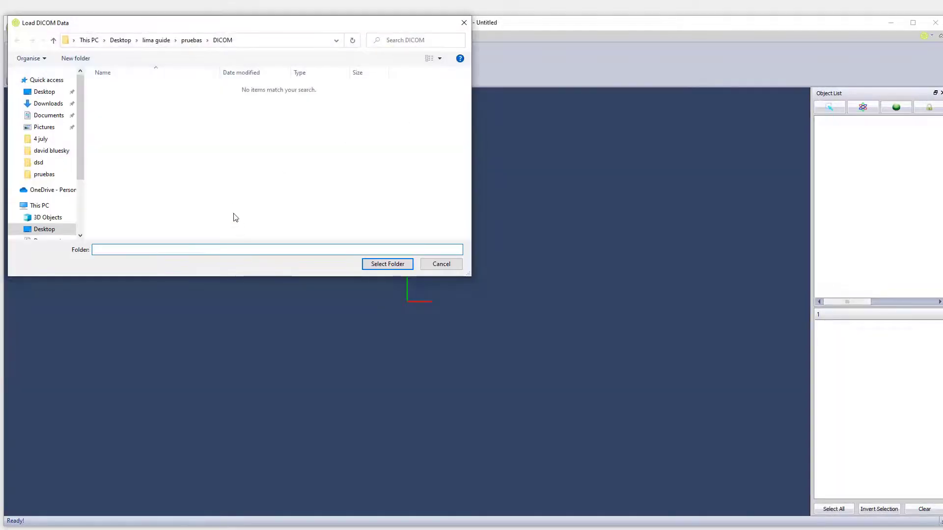
pyautogui.click(54, 91)
pyautogui.doubleClick(146, 111)
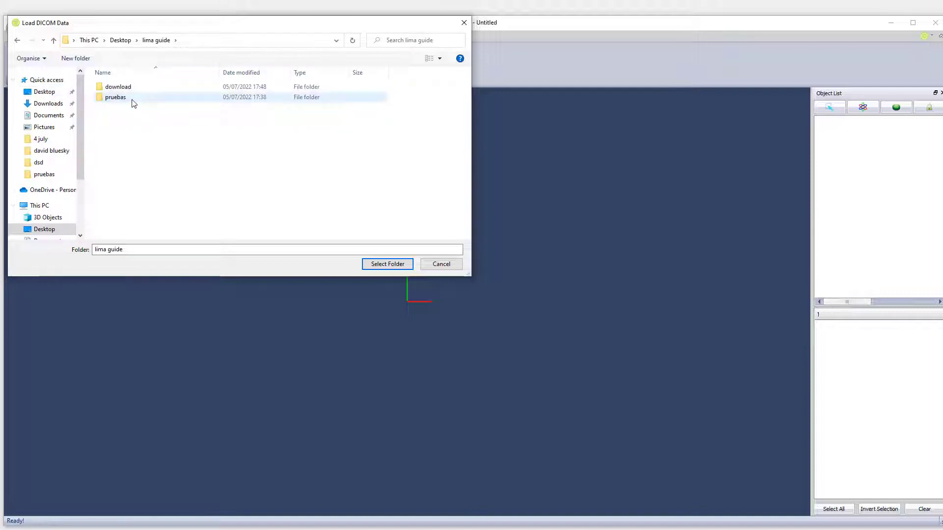
pyautogui.doubleClick(130, 98)
pyautogui.click(131, 98)
pyautogui.click(379, 265)
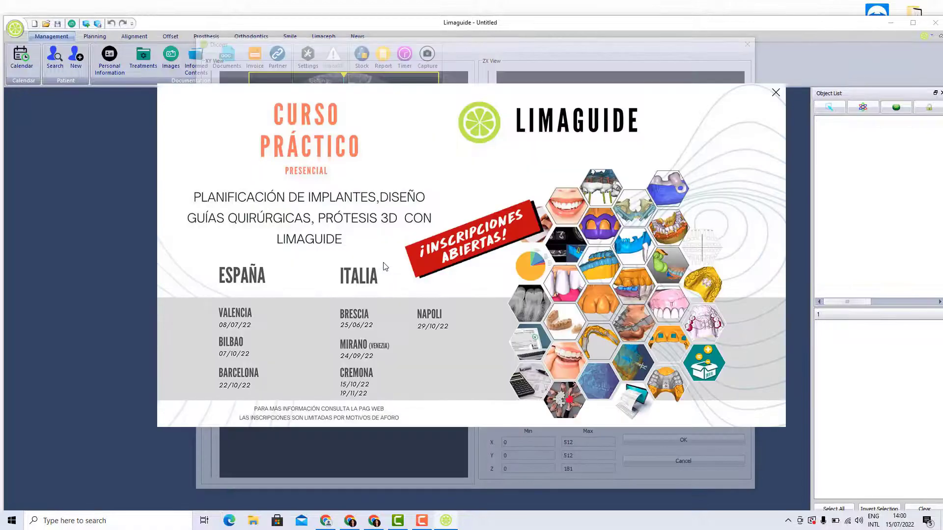
# - Dismiss the course popup, crop the volume to Y 49–421 and build the Bone mesh
pyautogui.click(775, 94)
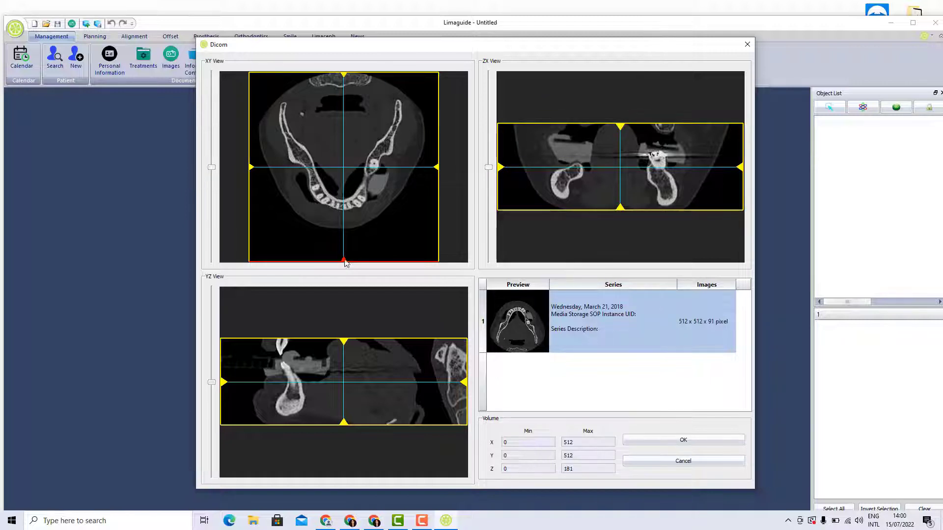
pyautogui.moveTo(346, 262); pyautogui.dragTo(351, 242)
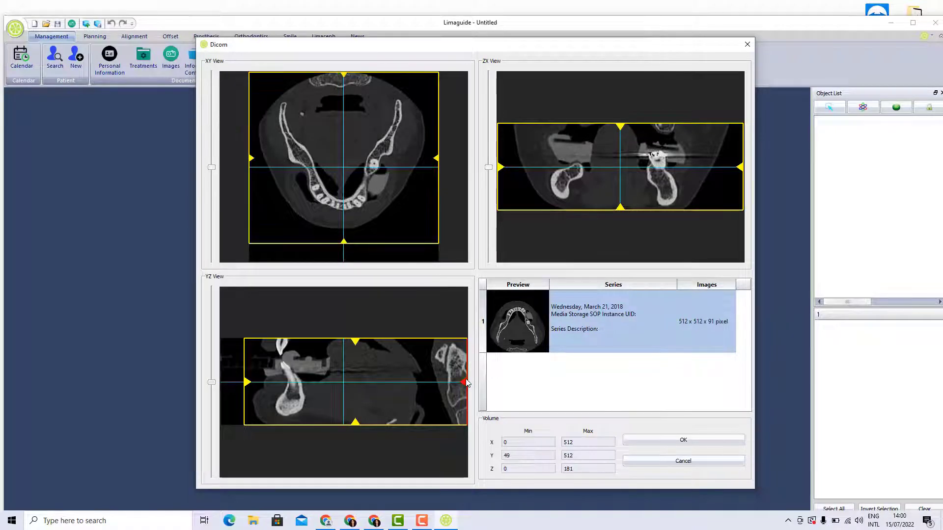
pyautogui.moveTo(464, 382); pyautogui.dragTo(421, 388)
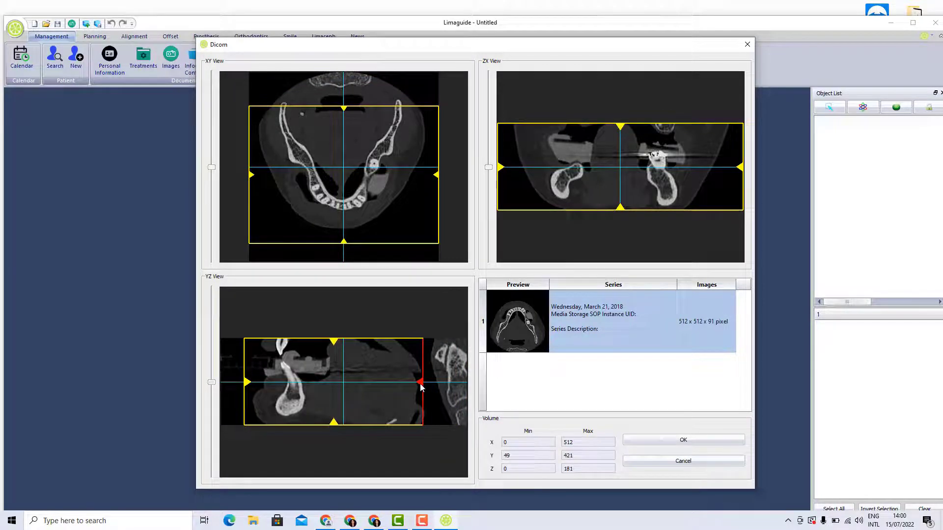
pyautogui.click(722, 441)
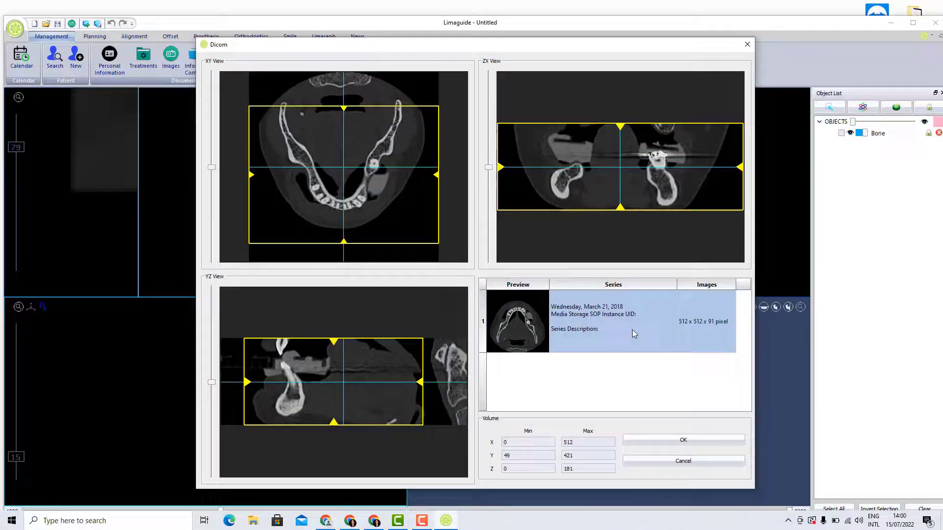
# - Close the Dicom volume dialog to view the loaded CT, then show the Planning tools
pyautogui.doubleClick(632, 329)
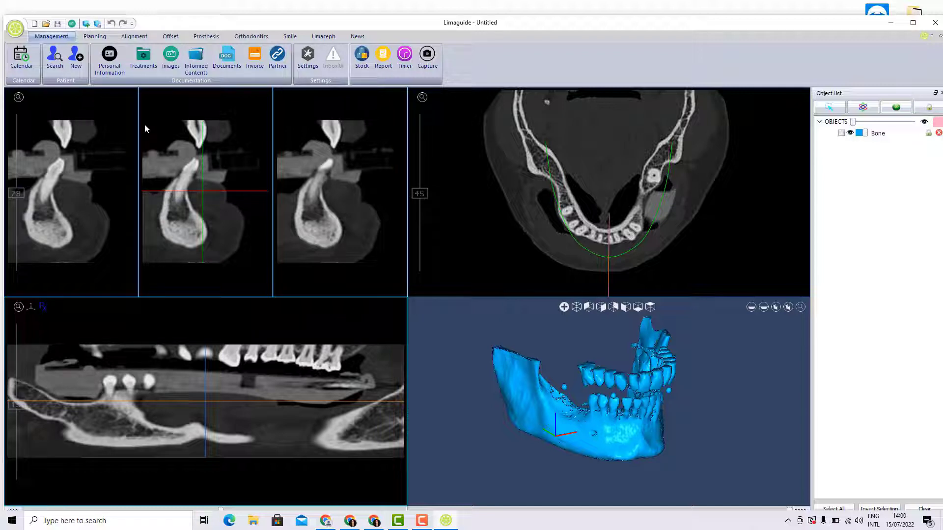
pyautogui.click(99, 40)
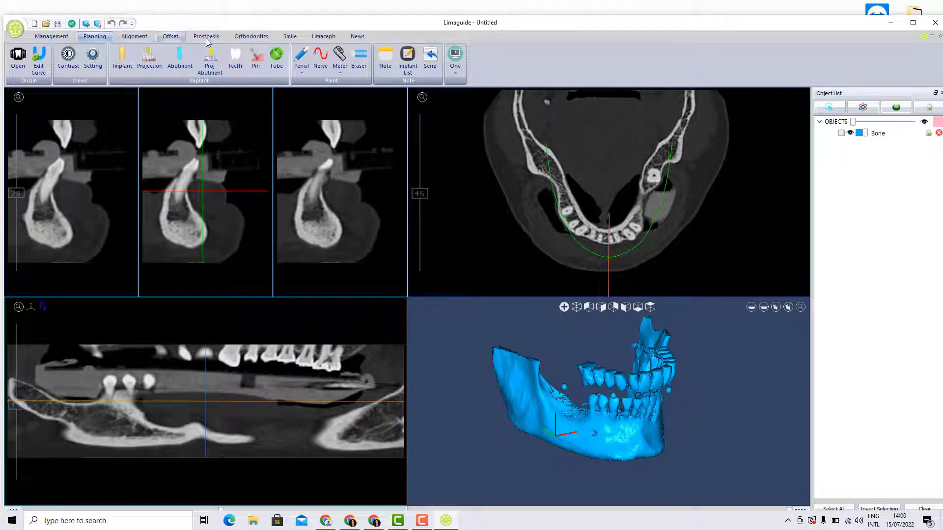
# - Visit Management, return to Planning, then show the Alignment tools with a single 3D view
pyautogui.click(53, 39)
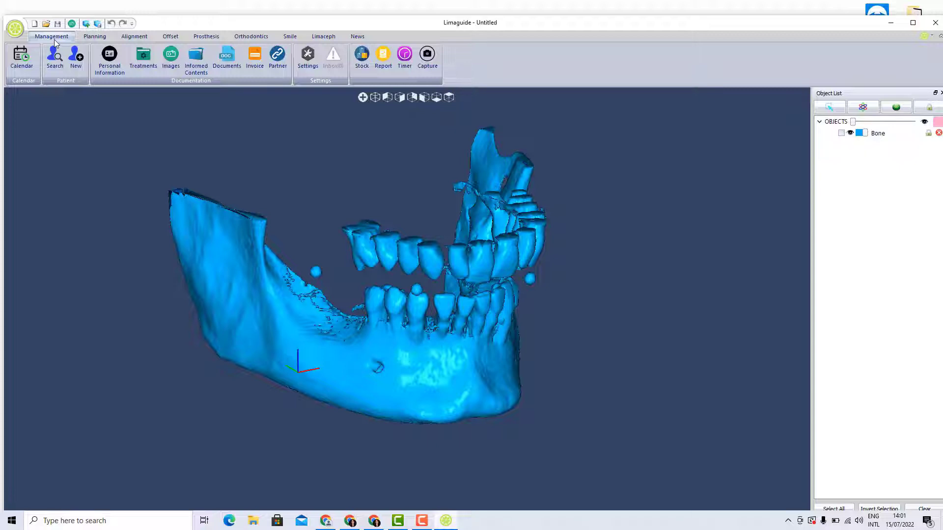
pyautogui.click(94, 37)
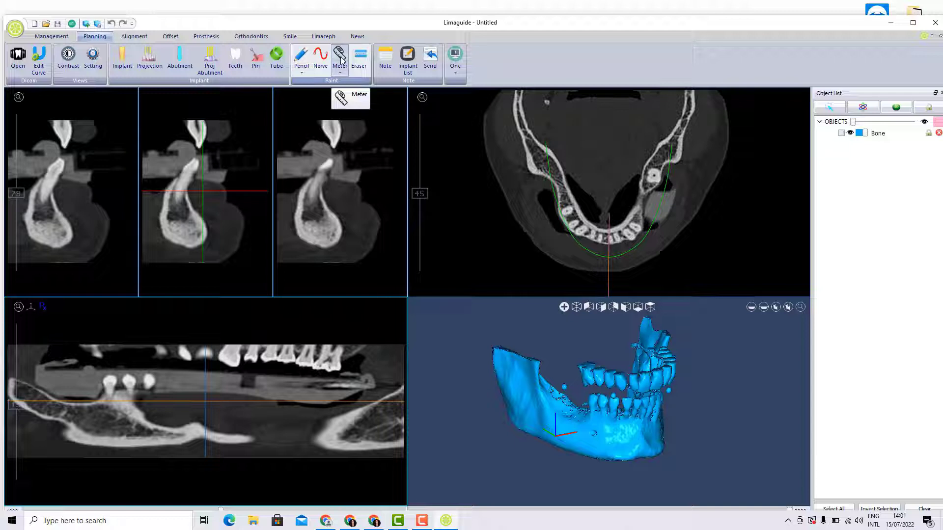
pyautogui.click(133, 36)
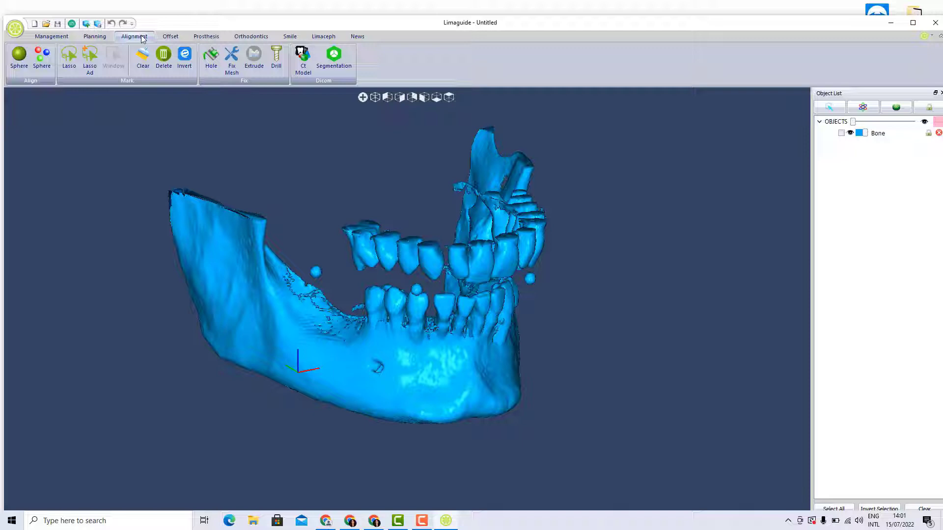
# - Start two-mesh alignment and import the 'STL model' file from the pruebas folder
pyautogui.click(45, 64)
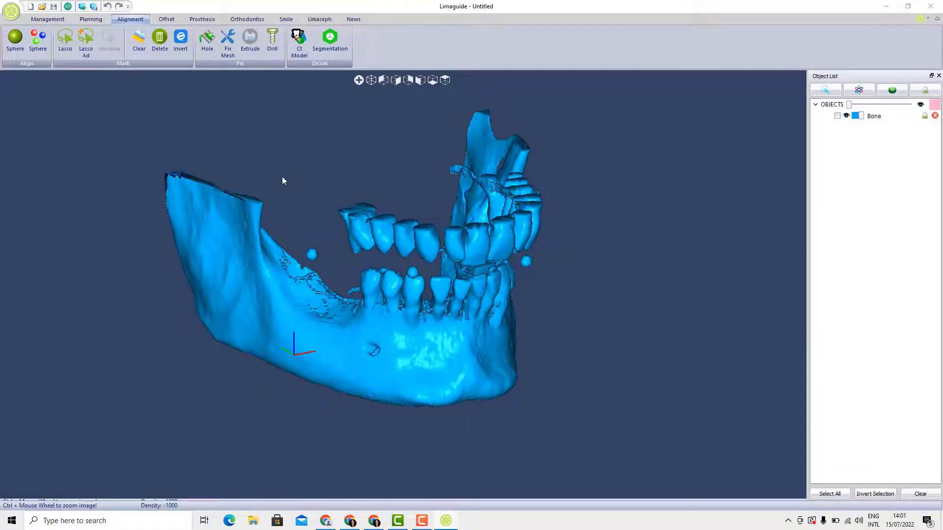
pyautogui.click(117, 72)
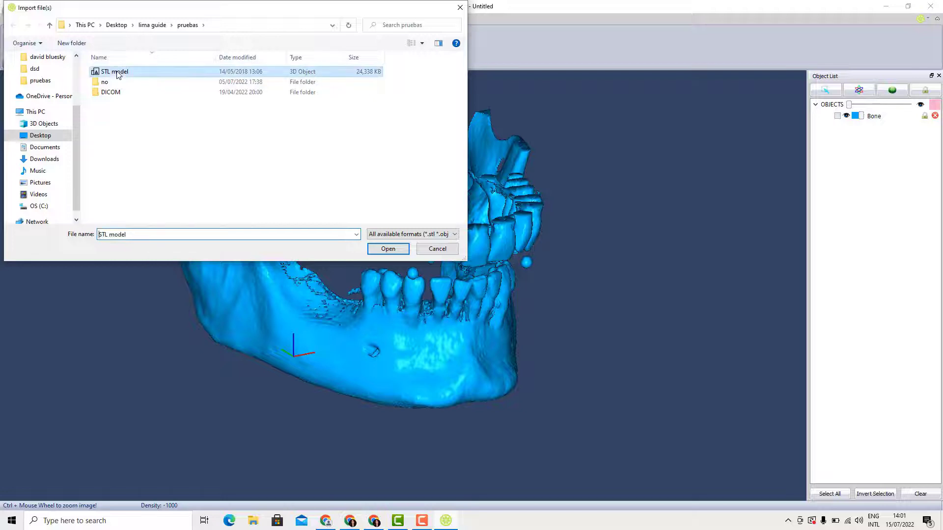
pyautogui.click(386, 248)
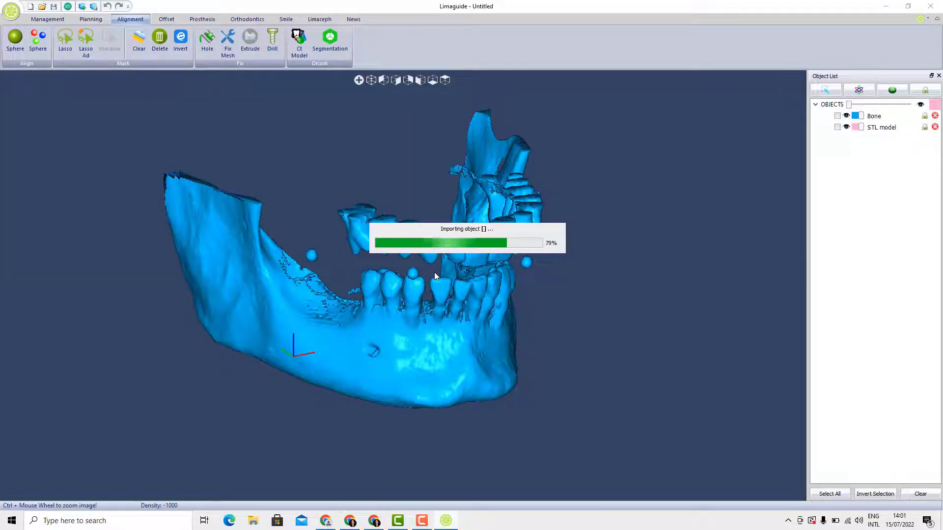
# - Place reference sphere 1 on a Bone tooth and the matching tooth on the STL model
pyautogui.click(37, 42)
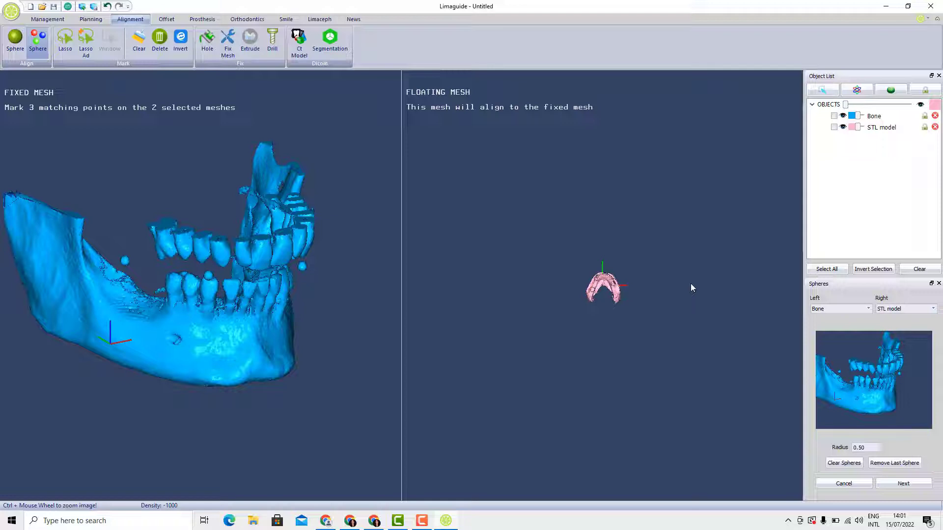
pyautogui.scroll(1, 612, 310)
pyautogui.scroll(5, 595, 292)
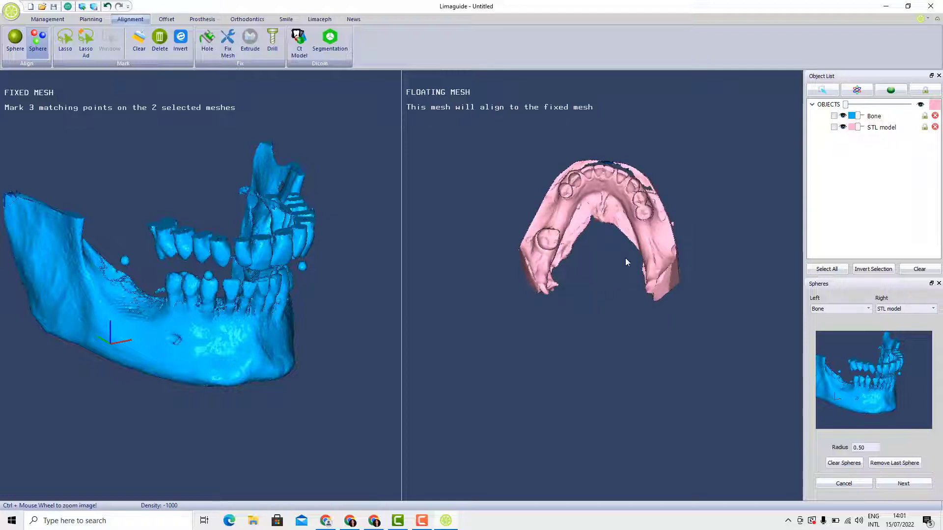
pyautogui.moveTo(626, 261); pyautogui.dragTo(490, 266)
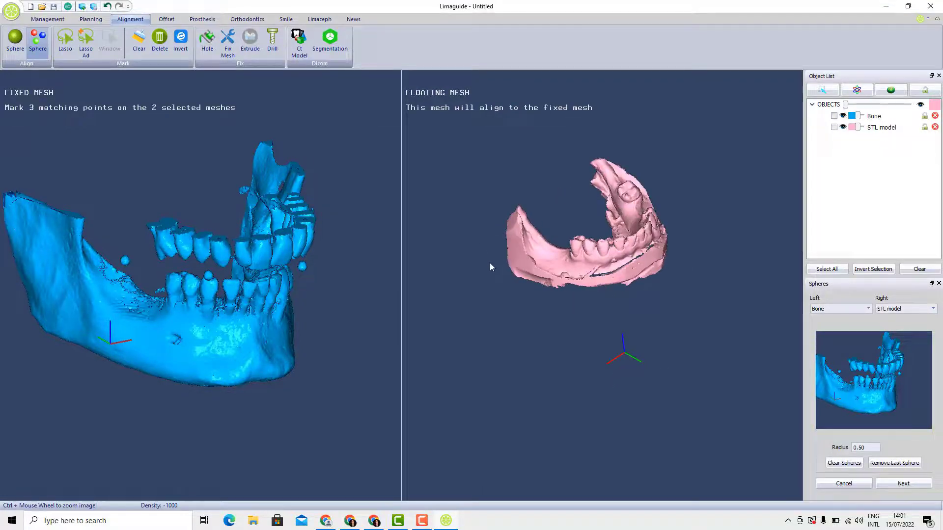
pyautogui.scroll(5, 611, 267)
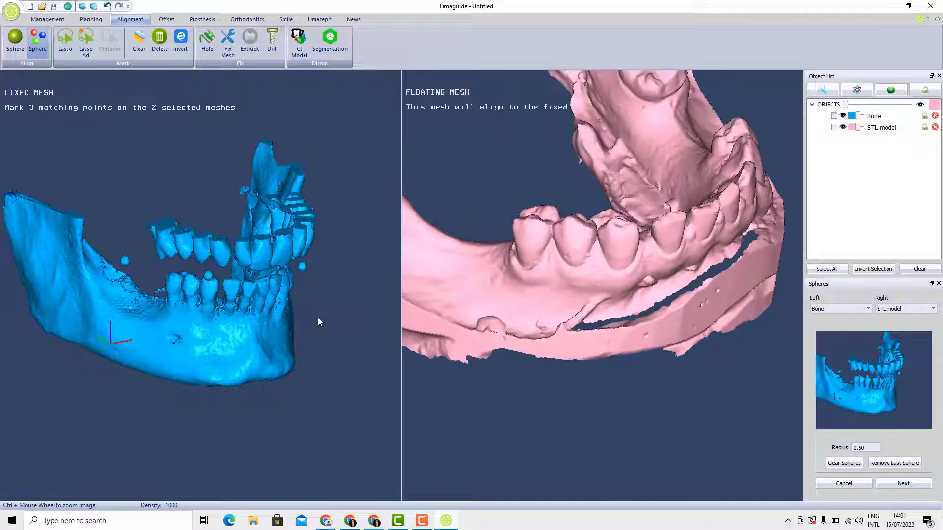
pyautogui.scroll(5, 282, 322)
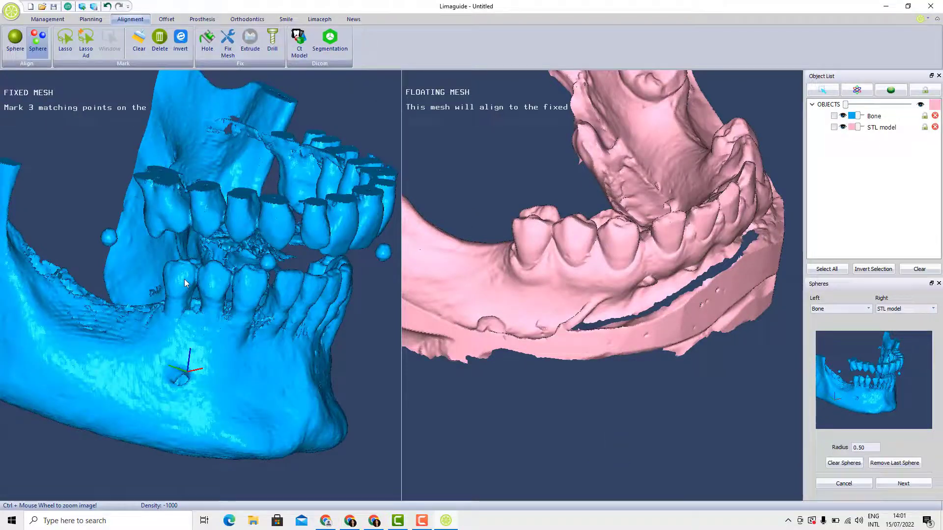
pyautogui.click(166, 265)
pyautogui.moveTo(225, 298); pyautogui.dragTo(346, 298)
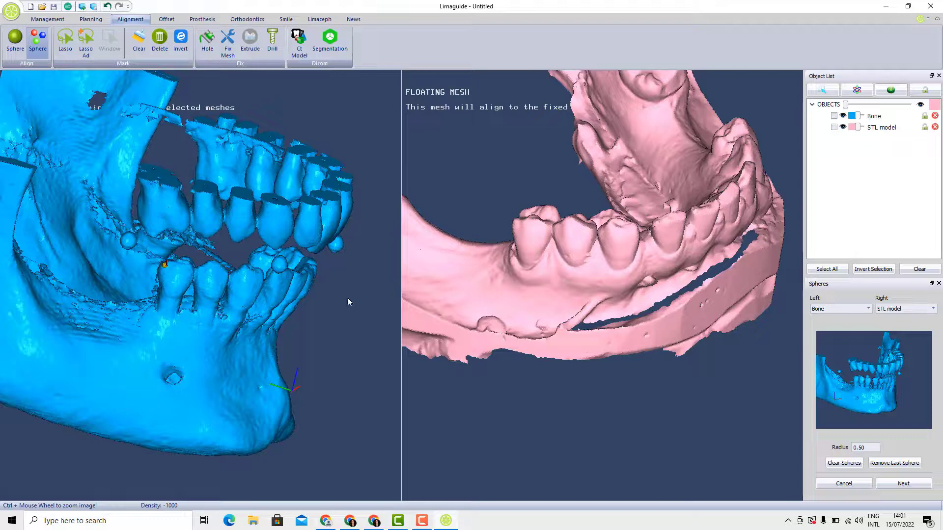
pyautogui.click(514, 224)
# - Place matching sphere 2 on the next tooth of the STL model
pyautogui.moveTo(337, 295); pyautogui.dragTo(262, 279)
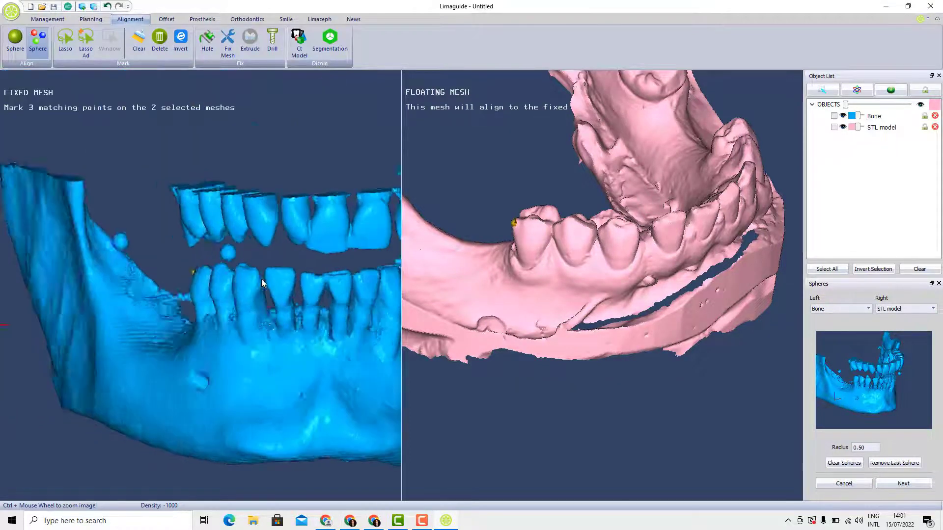
pyautogui.keyDown('ctrl'); pyautogui.scroll(2, 268, 279); pyautogui.keyUp('ctrl')
pyautogui.keyDown('ctrl'); pyautogui.scroll(1, 320, 280); pyautogui.keyUp('ctrl')
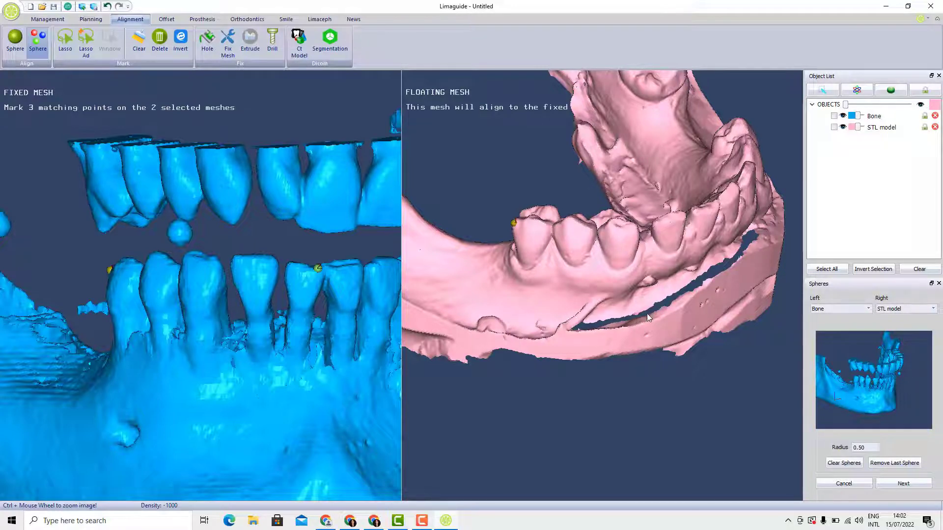
pyautogui.moveTo(647, 313); pyautogui.dragTo(544, 193)
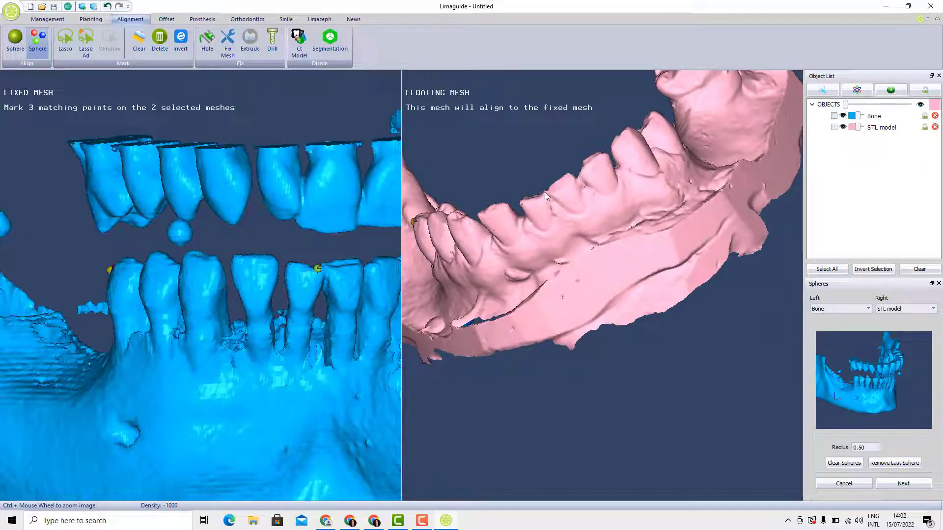
pyautogui.keyDown('ctrl'); pyautogui.scroll(2, 552, 226); pyautogui.keyUp('ctrl')
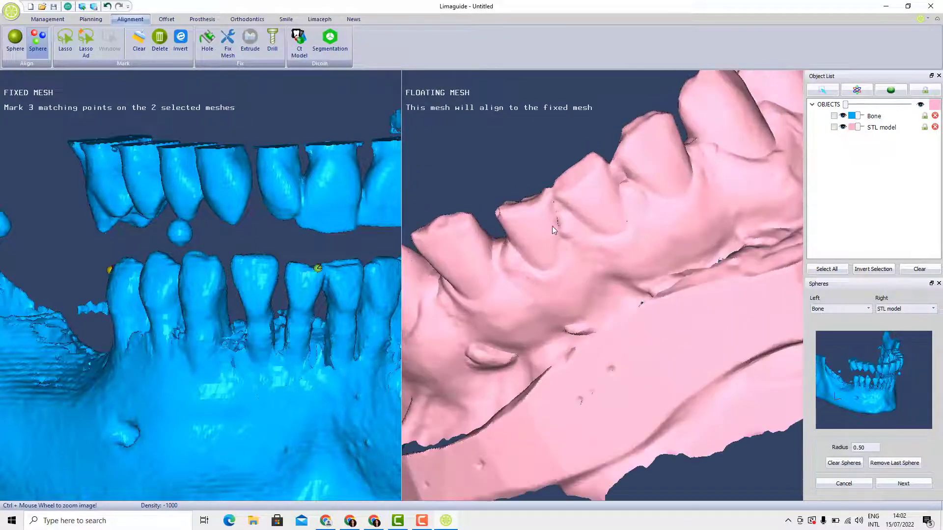
pyautogui.click(541, 196)
# - Place sphere 3 on a Bone tooth and its match on the STL model
pyautogui.keyDown('ctrl'); pyautogui.scroll(-2, 258, 300); pyautogui.keyUp('ctrl')
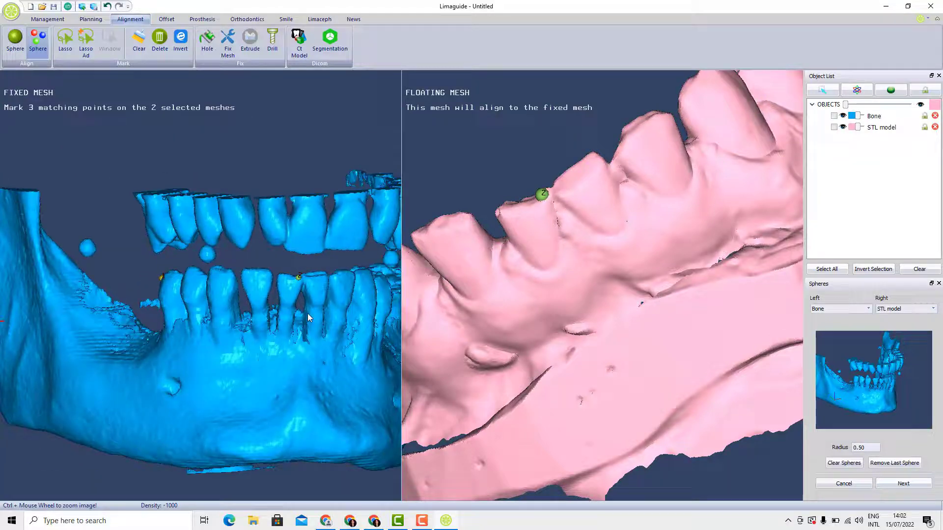
pyautogui.moveTo(308, 317); pyautogui.dragTo(293, 303)
pyautogui.keyDown('ctrl'); pyautogui.scroll(3, 285, 305); pyautogui.keyUp('ctrl')
pyautogui.keyDown('ctrl'); pyautogui.scroll(4, 292, 303); pyautogui.keyUp('ctrl')
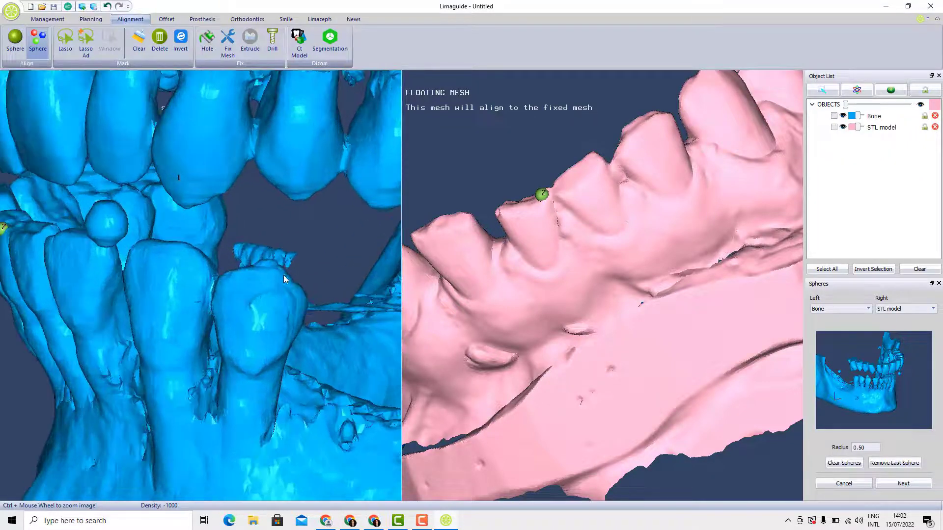
pyautogui.click(276, 269)
pyautogui.moveTo(642, 282); pyautogui.dragTo(577, 319)
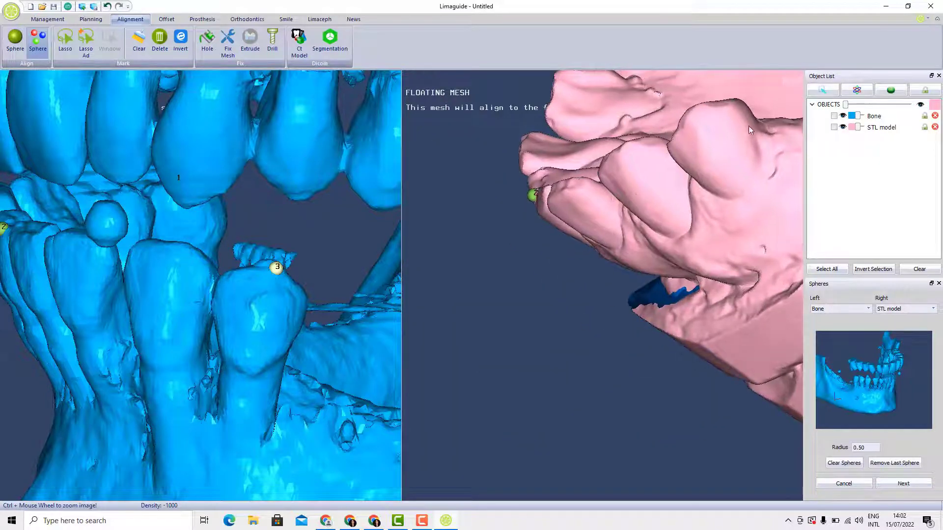
pyautogui.click(701, 106)
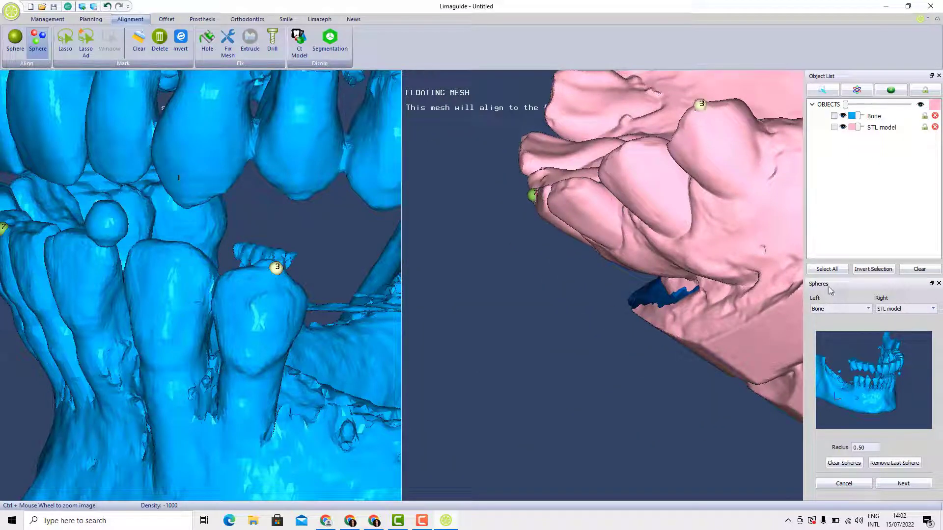
# - Register the STL model onto the Bone from the three spheres and view the combined jaw front-on
pyautogui.click(904, 484)
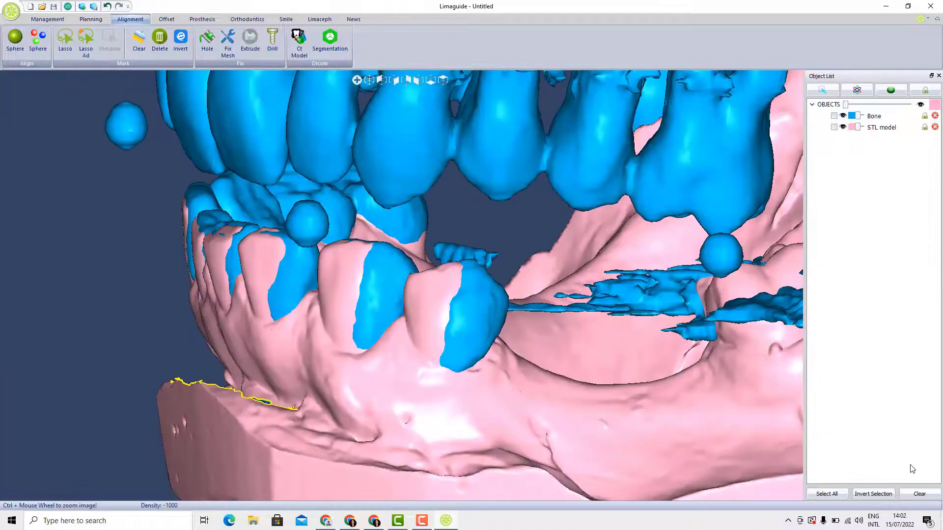
pyautogui.scroll(-5, 358, 287)
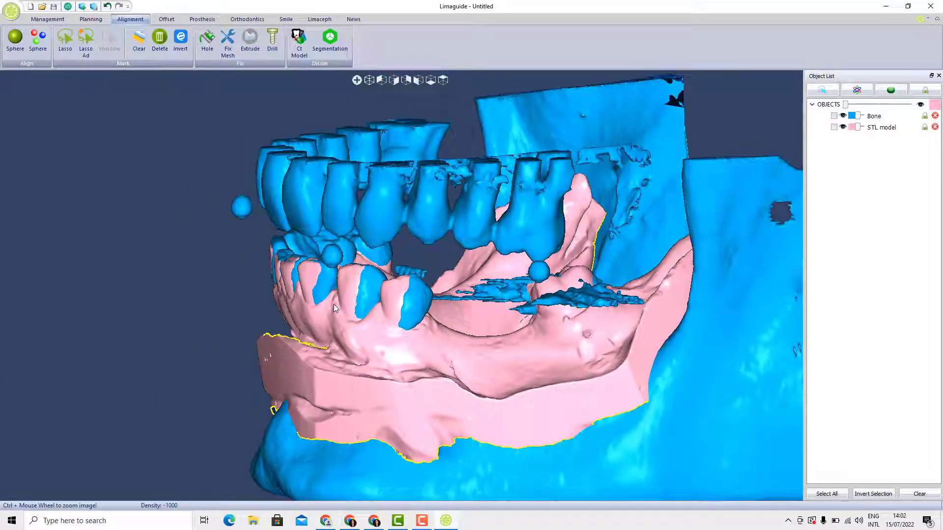
pyautogui.moveTo(333, 304); pyautogui.dragTo(429, 321, button='middle')
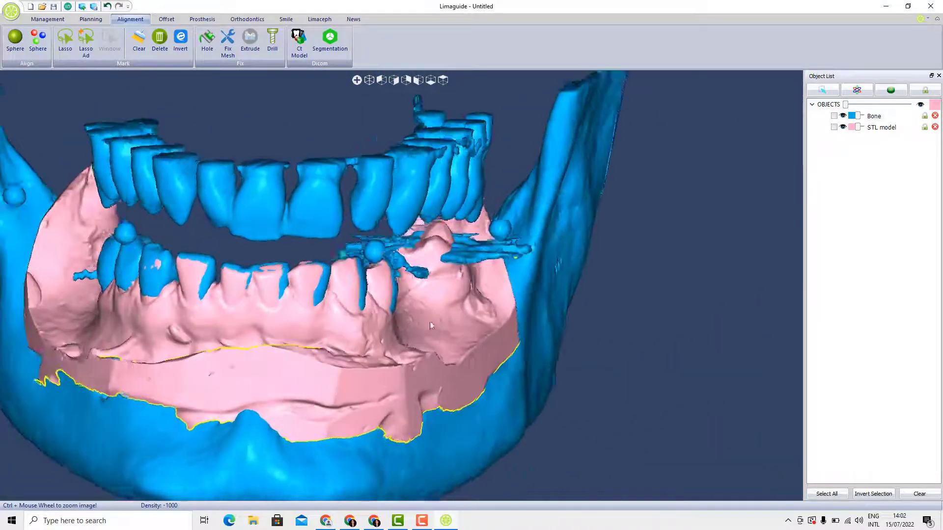
pyautogui.scroll(-6, 429, 322)
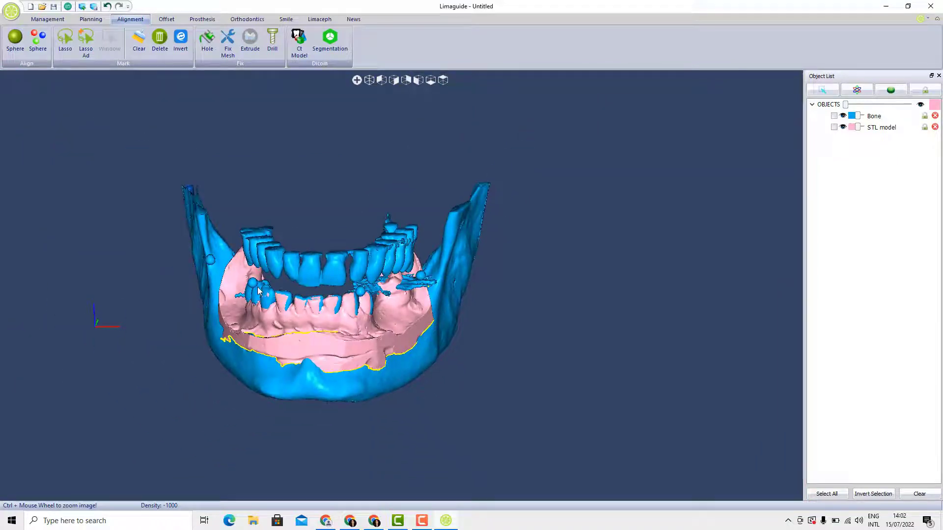
pyautogui.click(90, 49)
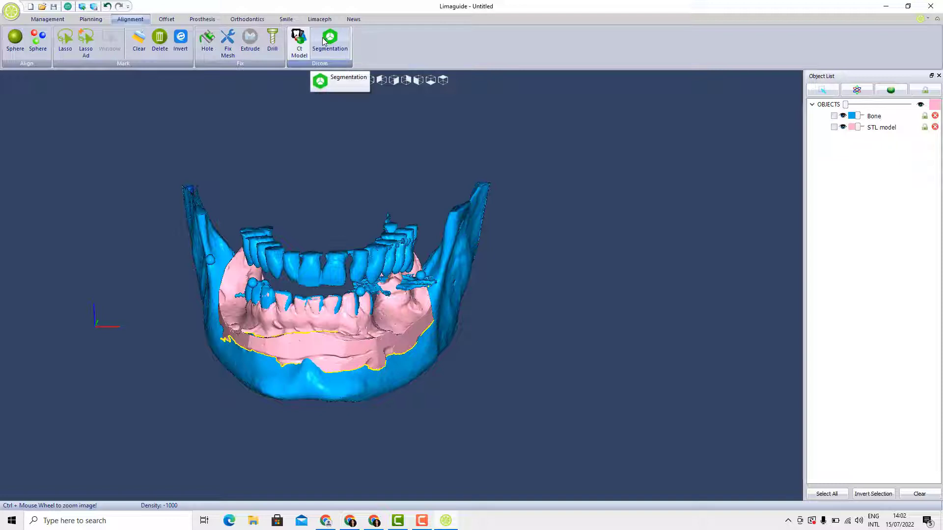
# - Browse the Offset and Prosthesis tool sets, ending on the Orthodontics tools
pyautogui.click(167, 19)
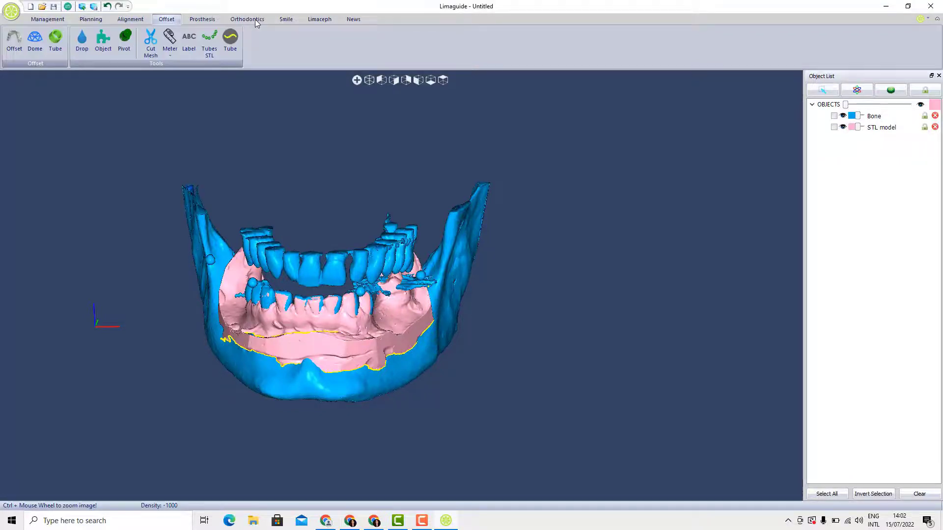
pyautogui.click(196, 22)
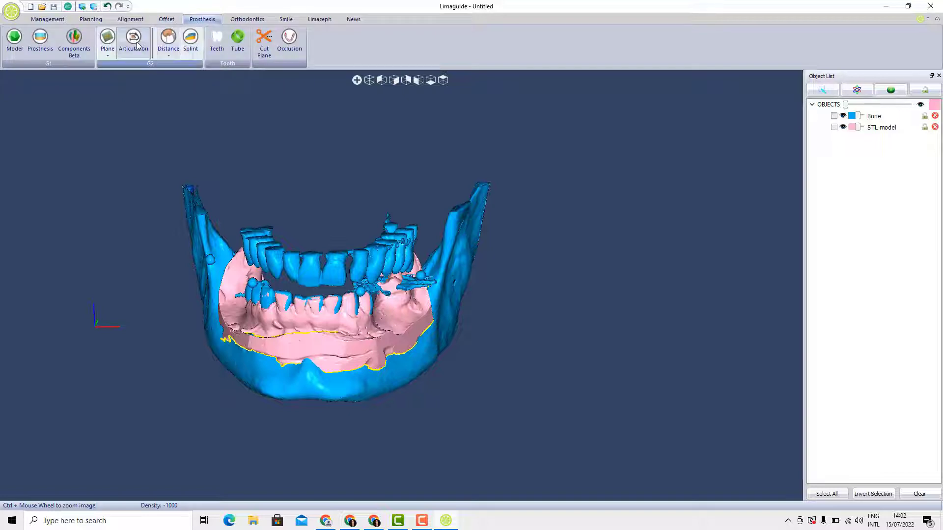
pyautogui.click(240, 22)
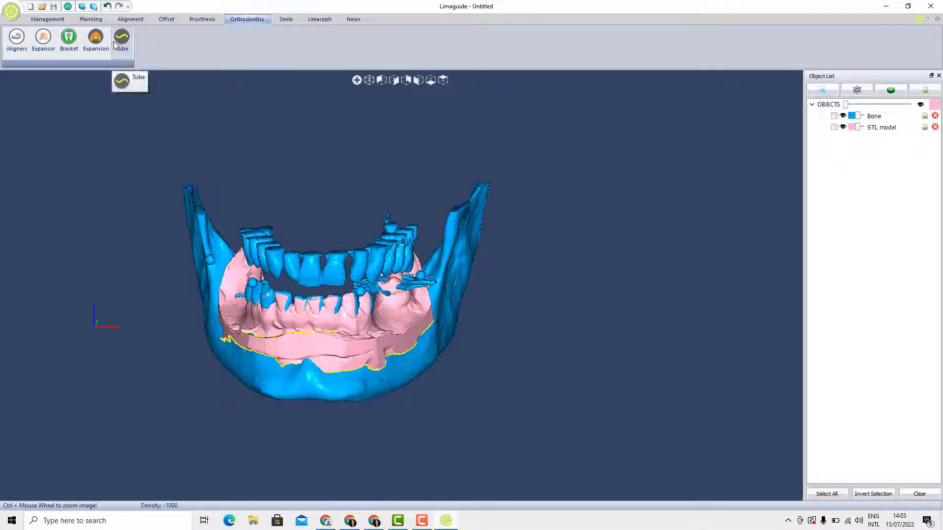
# - Preview the Expansor options, then keep Leonardo as the Bracket maker and close it
pyautogui.click(44, 44)
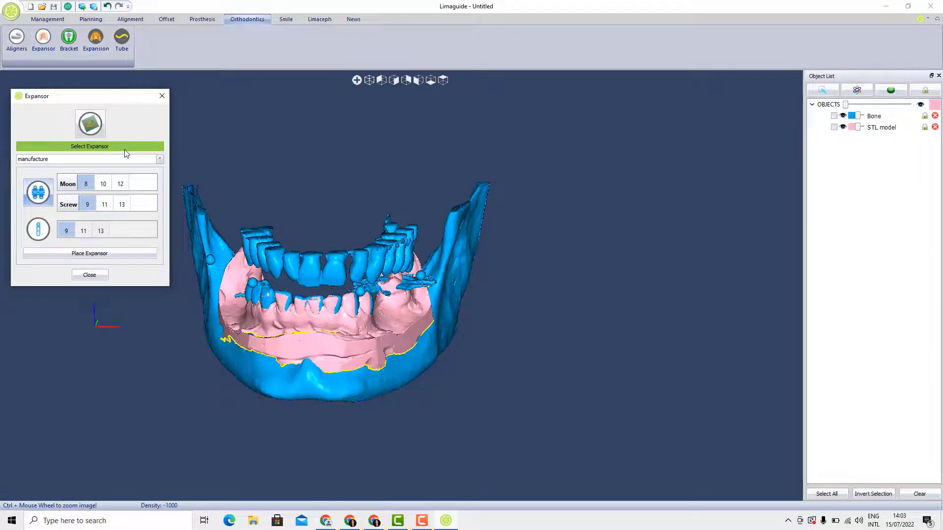
pyautogui.click(162, 96)
pyautogui.click(68, 39)
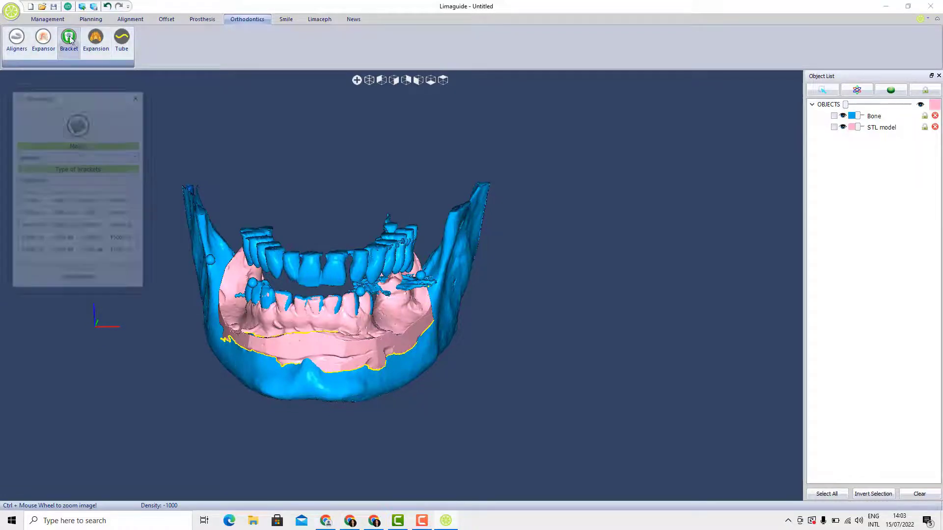
pyautogui.click(64, 157)
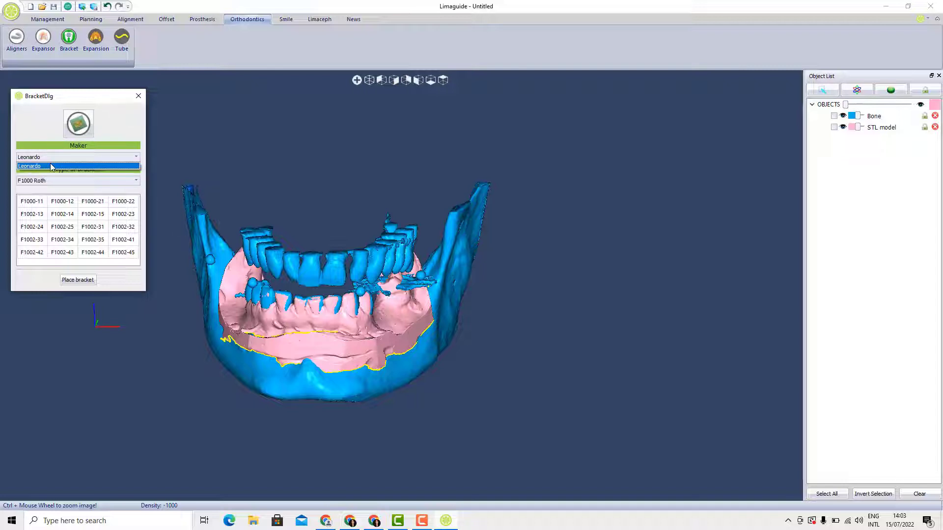
pyautogui.click(51, 167)
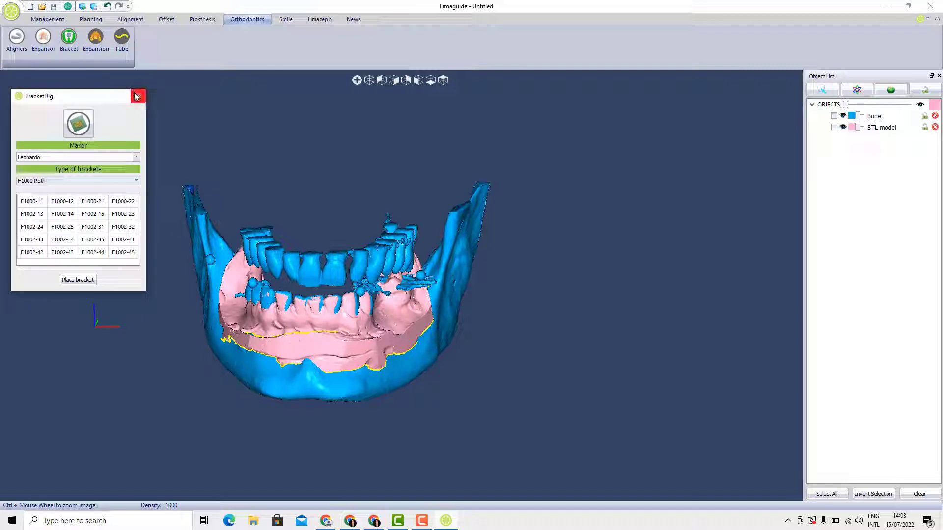
pyautogui.click(137, 96)
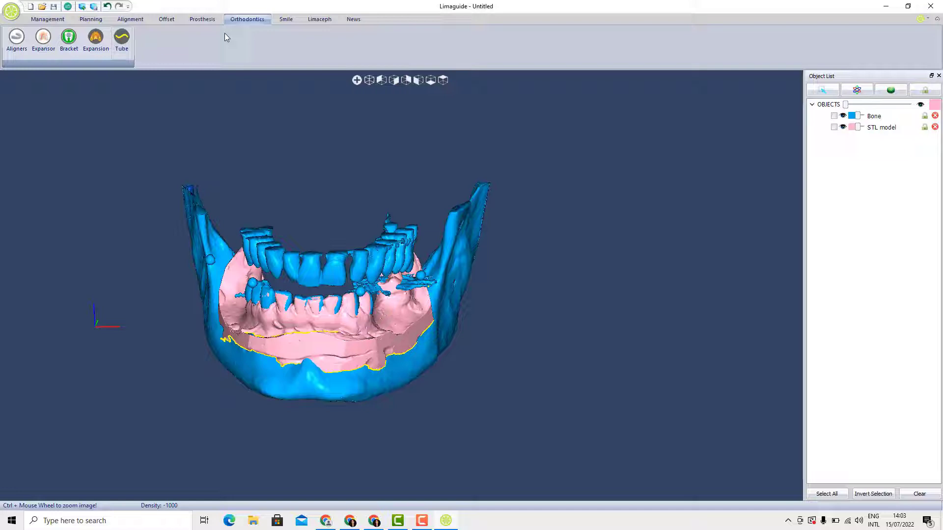
# - Browse the Smile design and Limaceph cephalometric tool sets
pyautogui.click(293, 19)
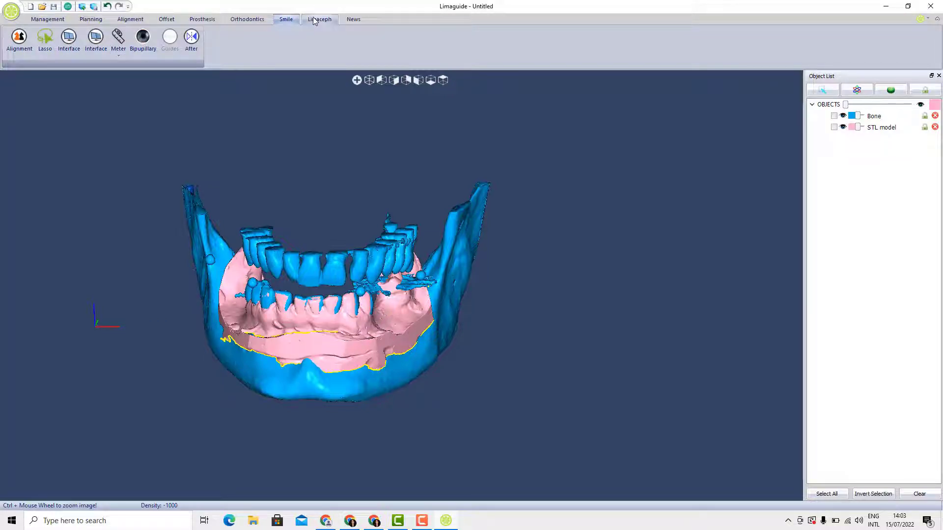
pyautogui.click(314, 19)
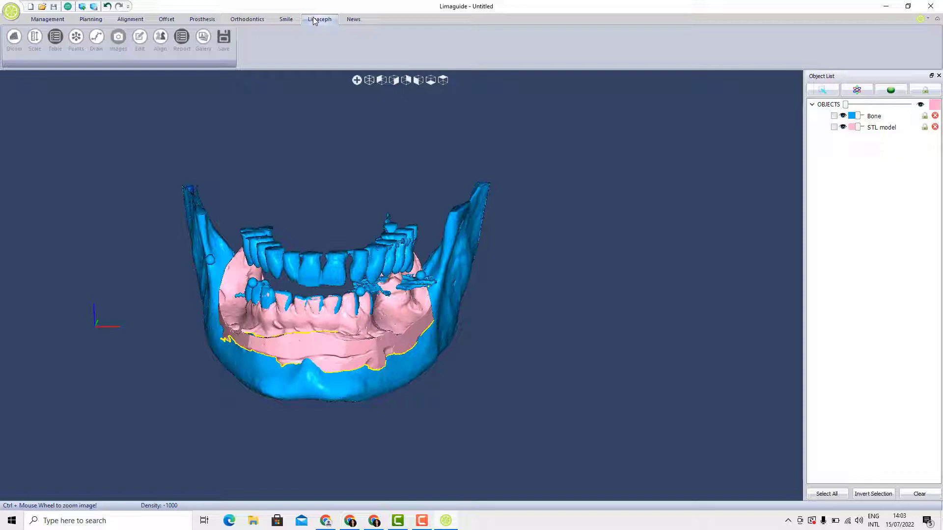
pyautogui.click(354, 19)
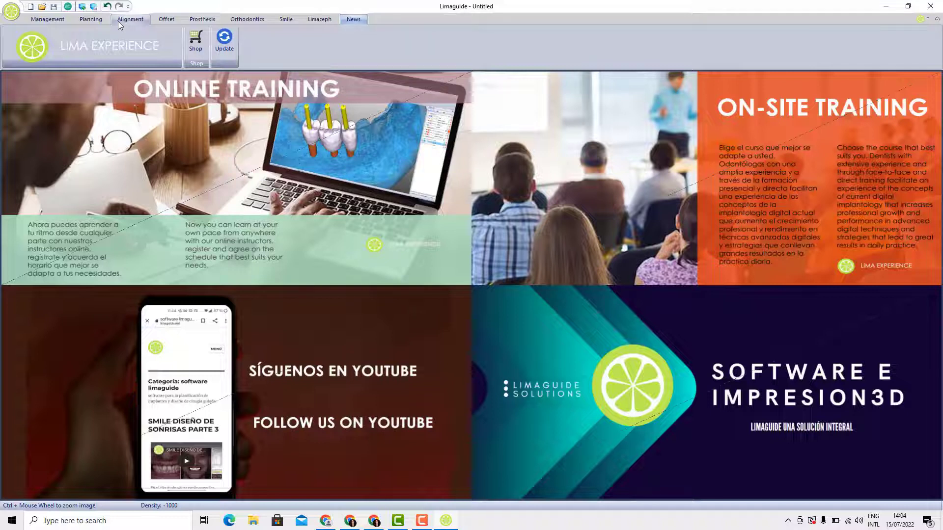
# - Return to the Prosthesis tools beside the jaw model
pyautogui.click(202, 20)
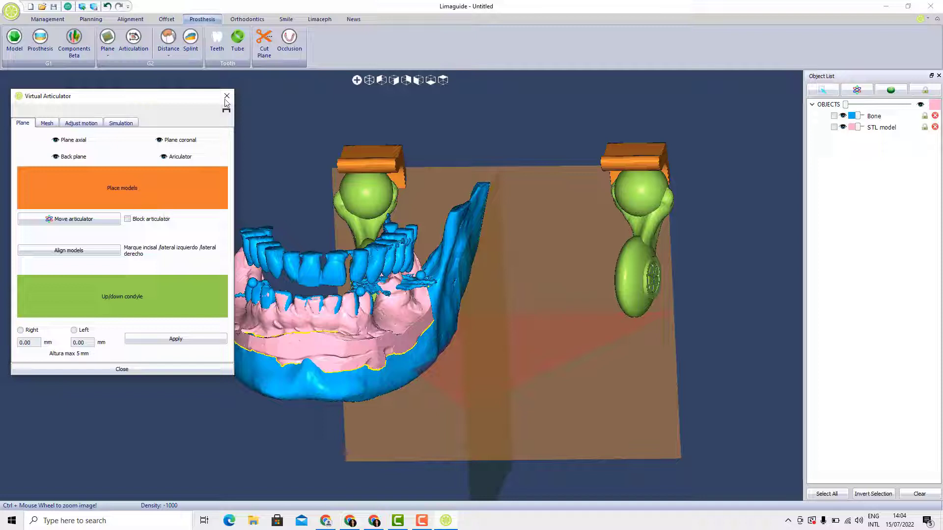
# - Remove the Virtual Articulator and insert the 'picture' PNG patient photo into the scene
pyautogui.click(68, 7)
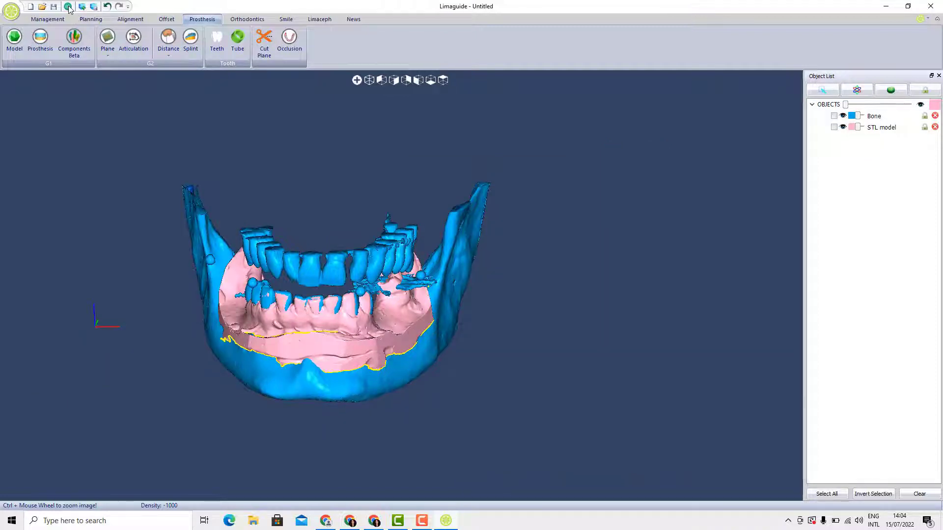
pyautogui.click(68, 6)
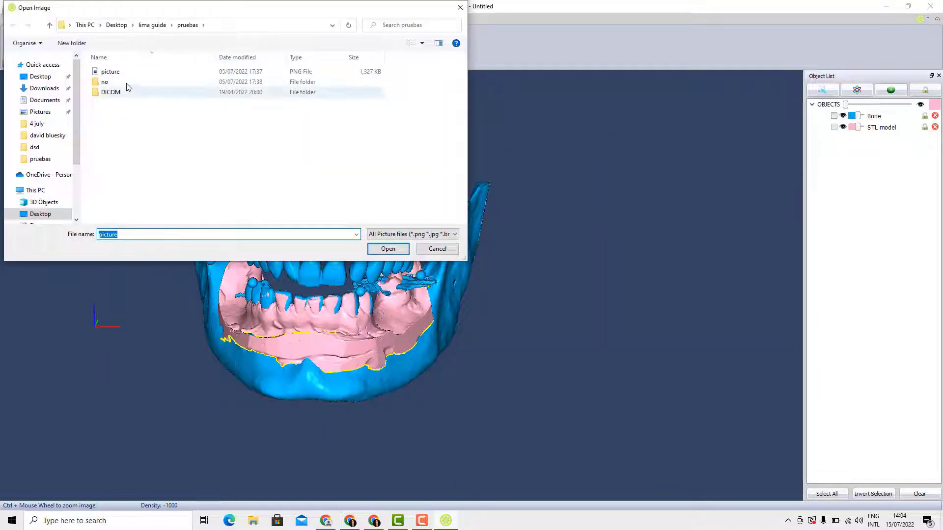
pyautogui.click(127, 72)
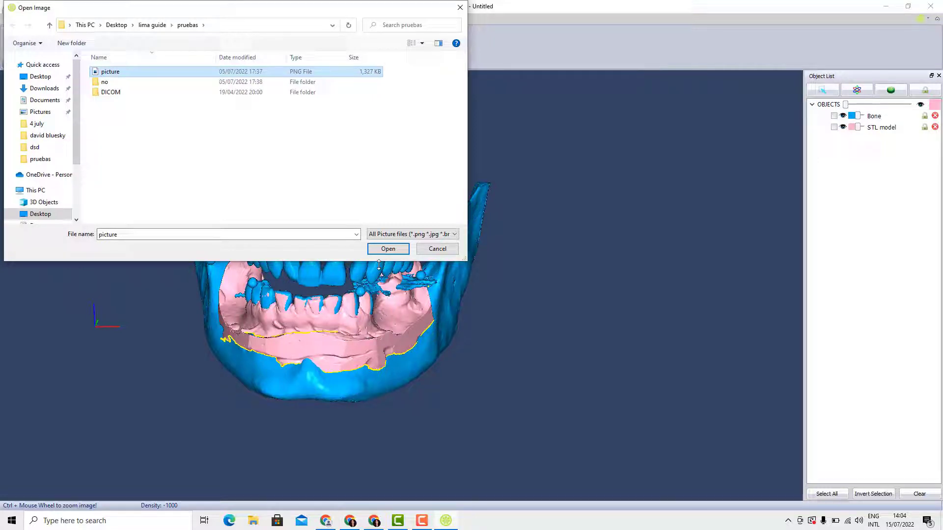
pyautogui.click(389, 250)
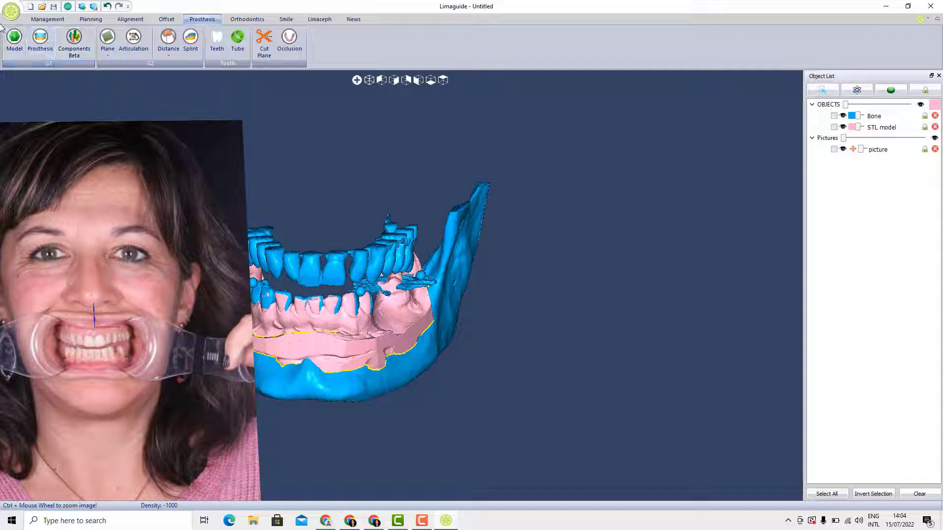
pyautogui.click(11, 12)
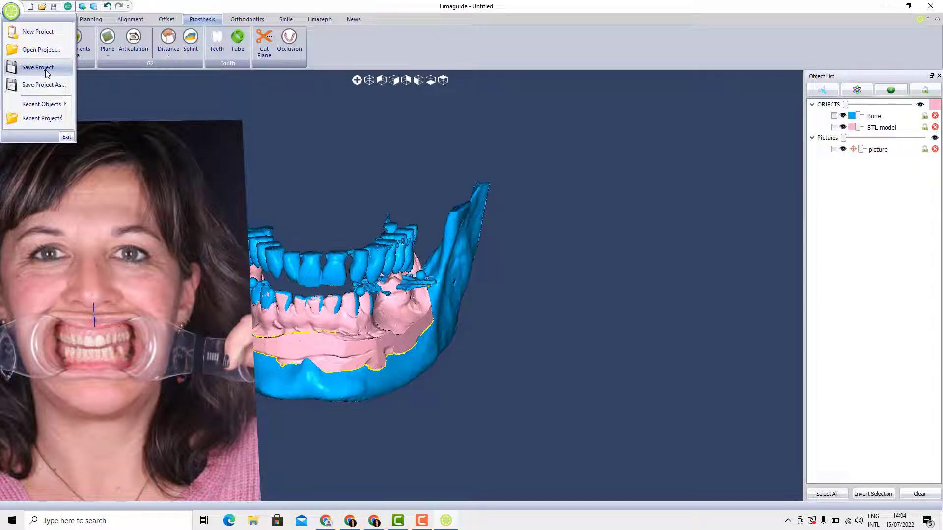
pyautogui.click(84, 7)
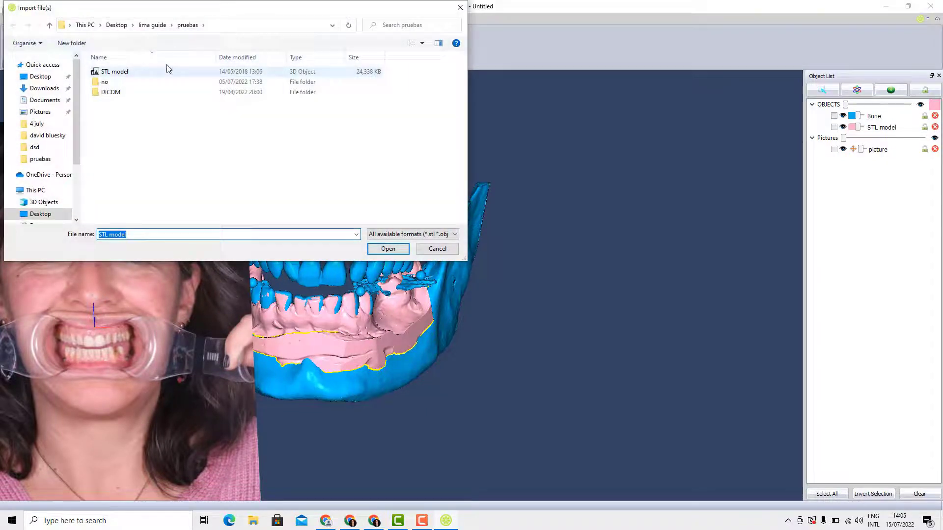
pyautogui.click(460, 8)
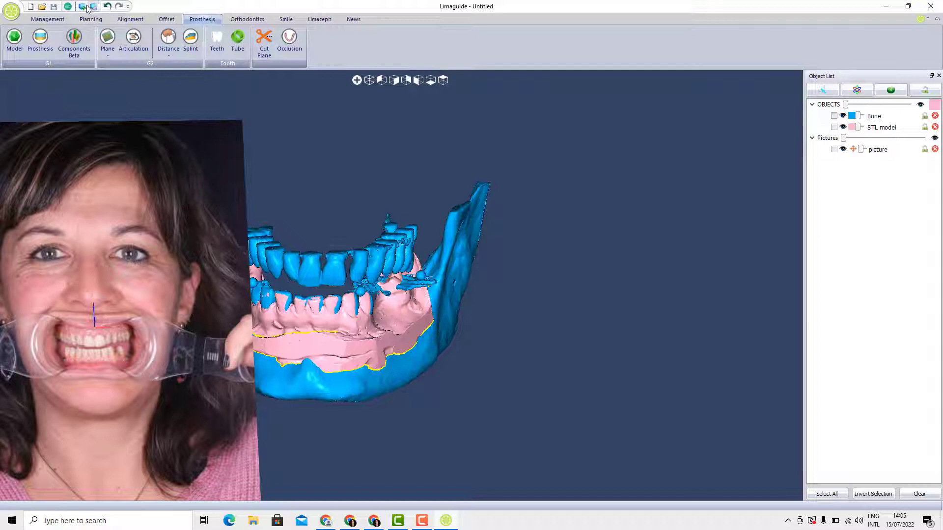
pyautogui.click(89, 7)
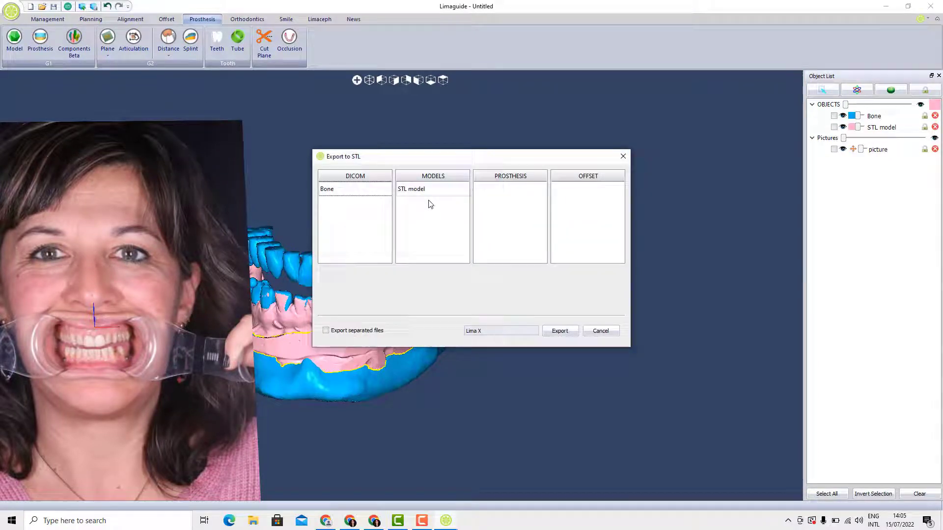
pyautogui.click(624, 156)
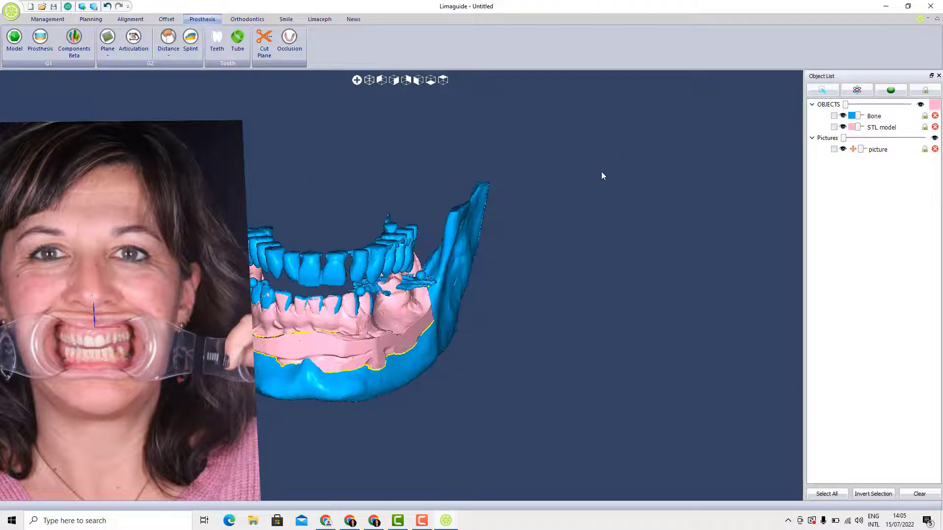